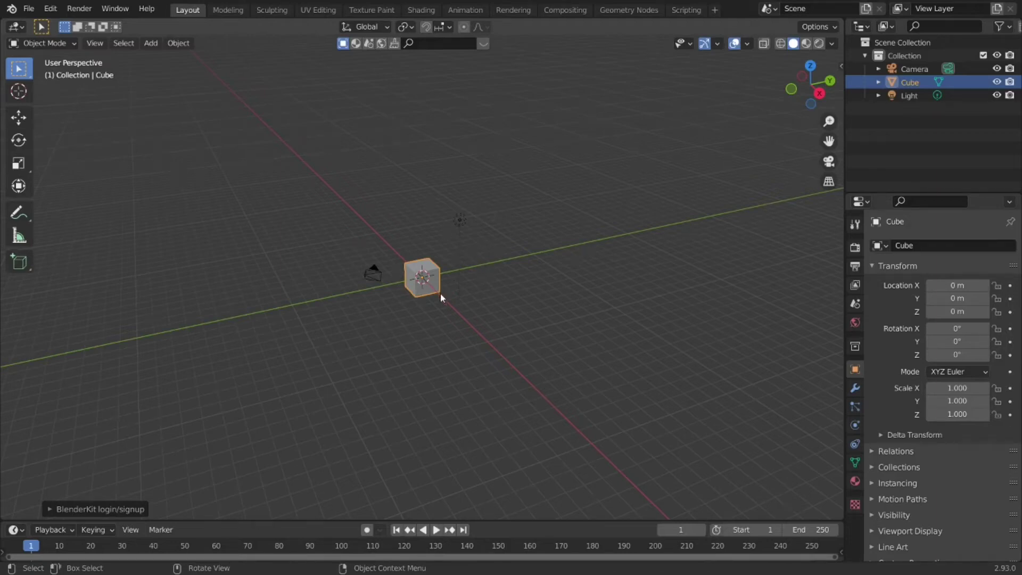
{"action": "scroll", "coordinate": [440, 293], "scroll_direction": "up", "scroll_amount": 10}
{"action": "scroll", "coordinate": [465, 257], "scroll_direction": "down", "scroll_amount": 15}
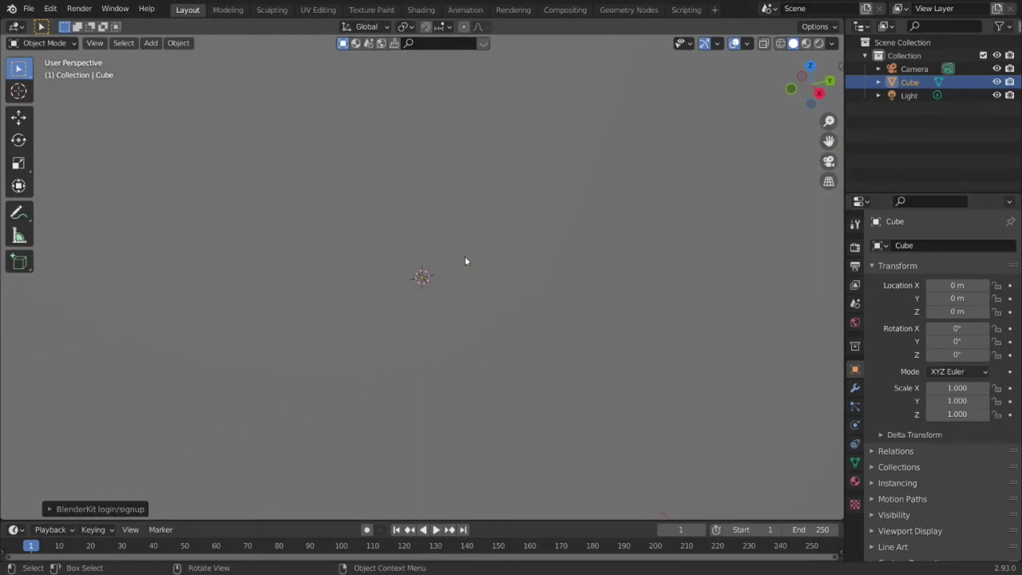
{"action": "mouse_move", "coordinate": [453, 261]}
{"action": "middle_mouse_down"}
{"action": "mouse_move", "coordinate": [423, 332]}
{"action": "mouse_move", "coordinate": [553, 238]}
{"action": "mouse_move", "coordinate": [540, 241]}
{"action": "mouse_move", "coordinate": [552, 215]}
{"action": "mouse_move", "coordinate": [297, 263]}
{"action": "mouse_move", "coordinate": [327, 247]}
{"action": "mouse_move", "coordinate": [309, 275]}
{"action": "middle_mouse_up"}
{"action": "scroll", "coordinate": [424, 326], "scroll_direction": "up", "scroll_amount": 14}
{"action": "scroll", "coordinate": [551, 238], "scroll_direction": "up", "scroll_amount": 6}
{"action": "scroll", "coordinate": [551, 228], "scroll_direction": "down", "scroll_amount": 13}
{"action": "scroll", "coordinate": [527, 236], "scroll_direction": "down", "scroll_amount": 5}
{"action": "scroll", "coordinate": [526, 235], "scroll_direction": "up", "scroll_amount": 12}
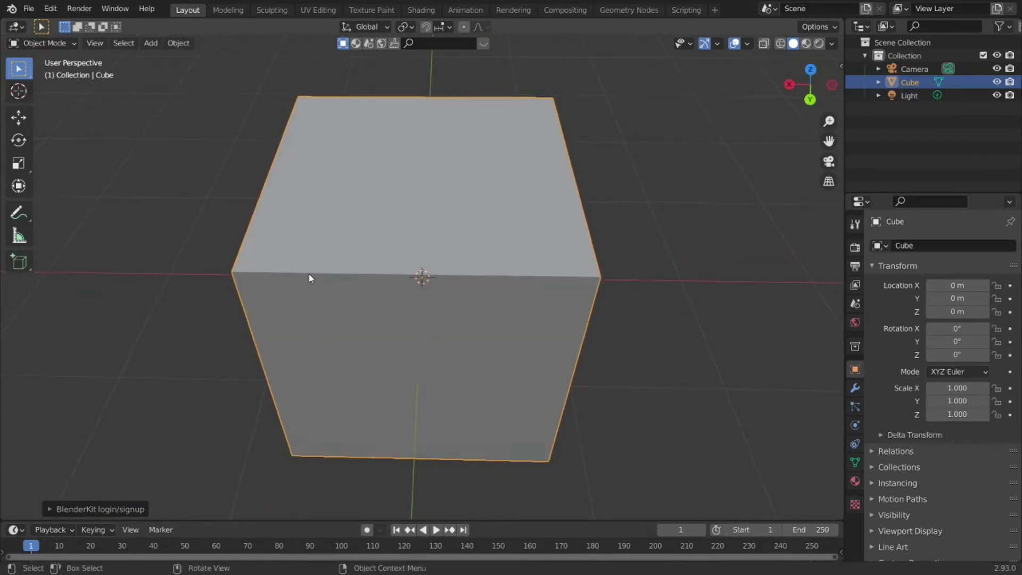
{"action": "scroll", "coordinate": [306, 281], "scroll_direction": "up", "scroll_amount": 5}
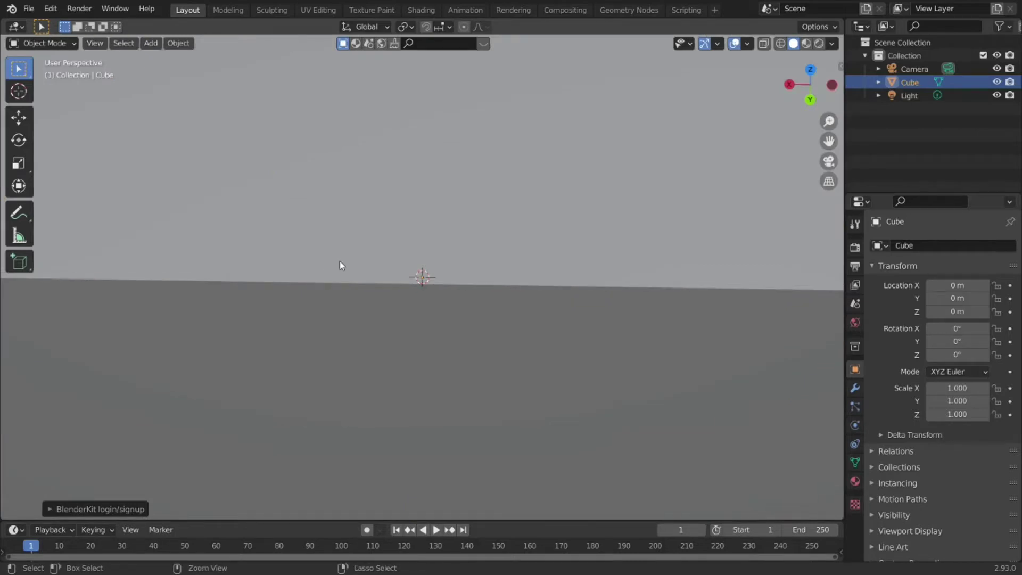
{"action": "scroll", "coordinate": [334, 250], "scroll_direction": "down", "scroll_amount": 10}
{"action": "middle_click_drag", "start_coordinate": [334, 251], "coordinate": [406, 223]}
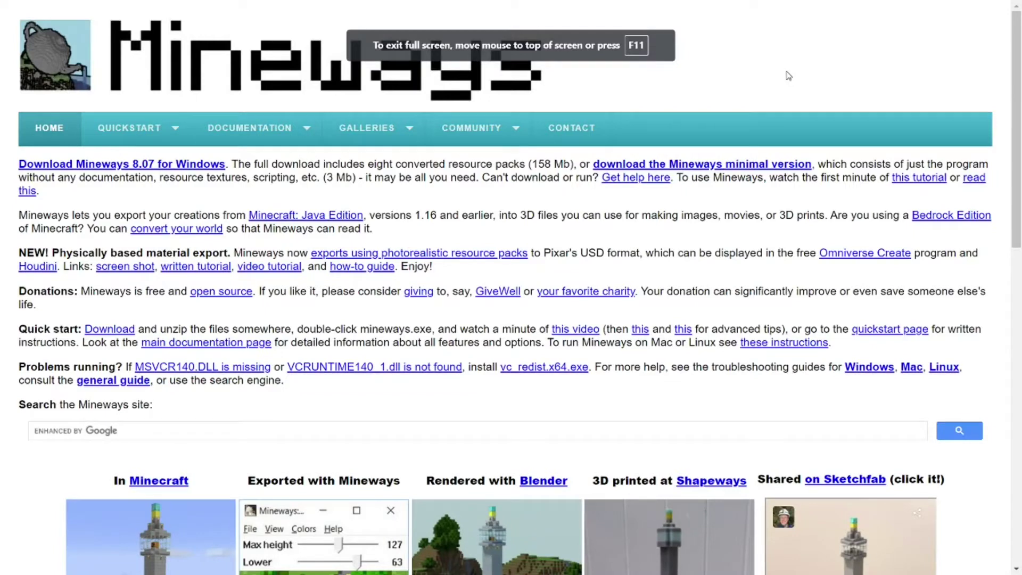
- Look over the Mineways home page, its supported 3D packages and its download links
{"action": "scroll", "coordinate": [761, 200], "scroll_direction": "down", "scroll_amount": 8}
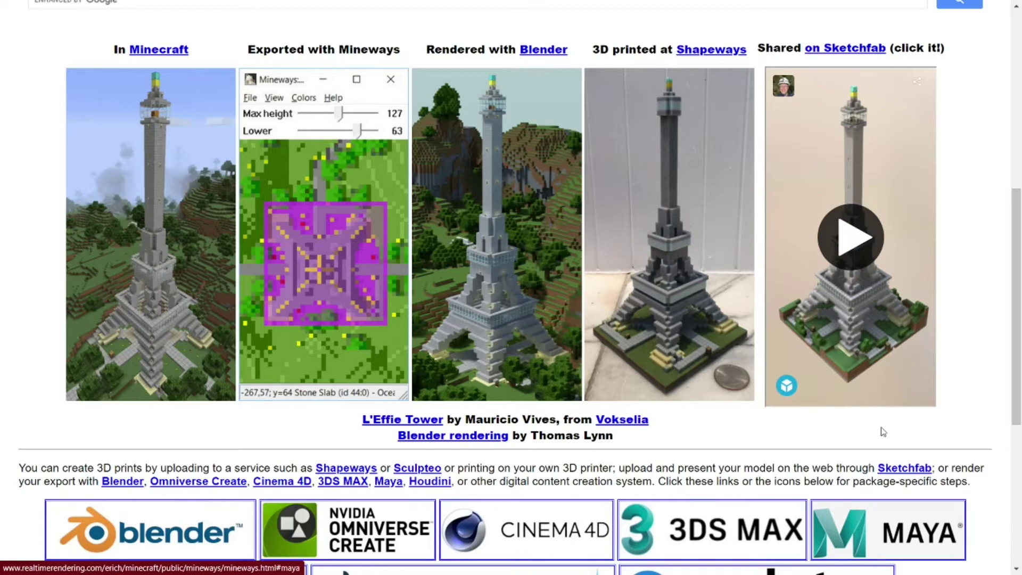
{"action": "scroll", "coordinate": [770, 242], "scroll_direction": "down", "scroll_amount": 5}
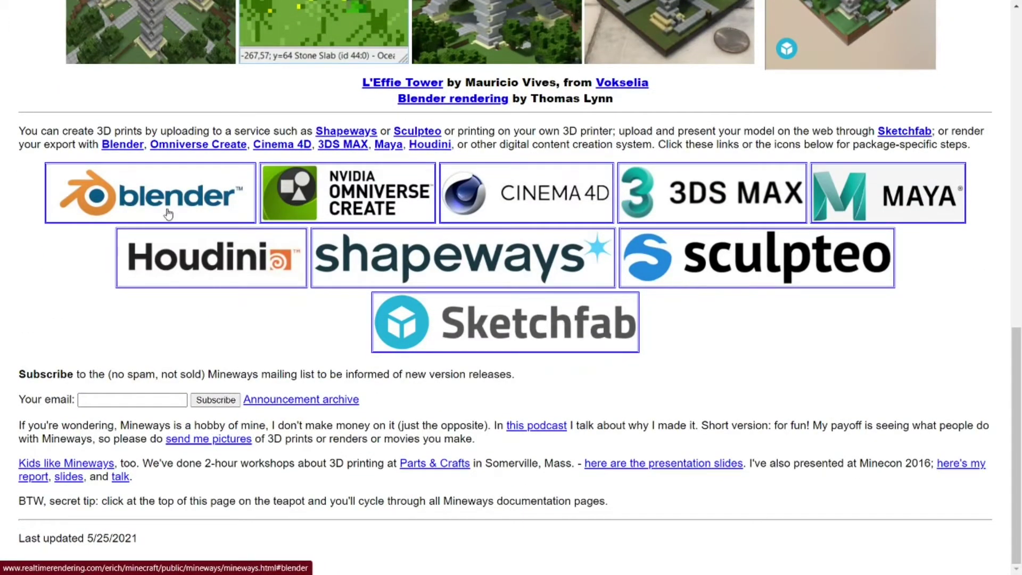
{"action": "scroll", "coordinate": [655, 254], "scroll_direction": "up", "scroll_amount": 12}
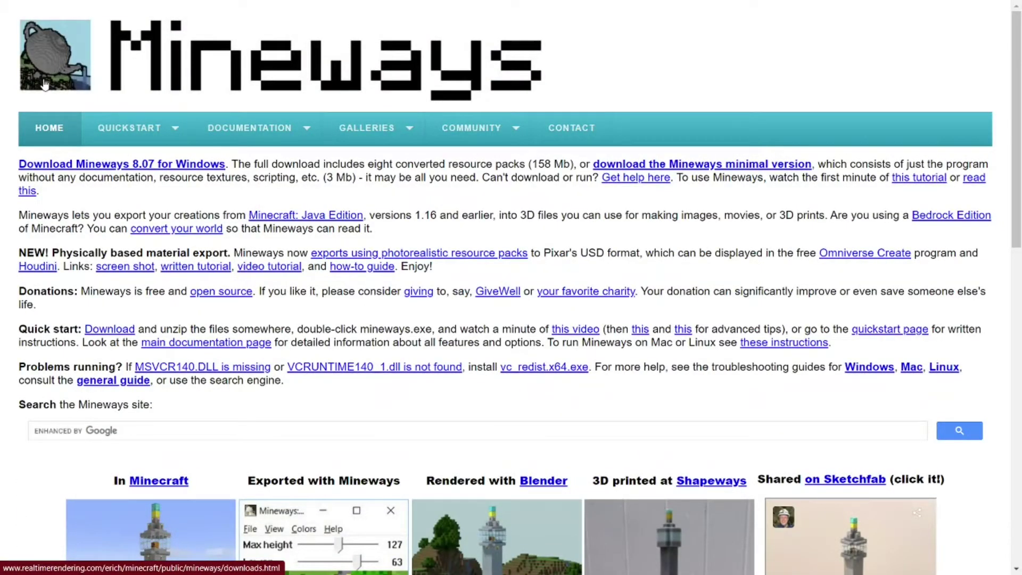
{"action": "mouse_move", "coordinate": [163, 117]}
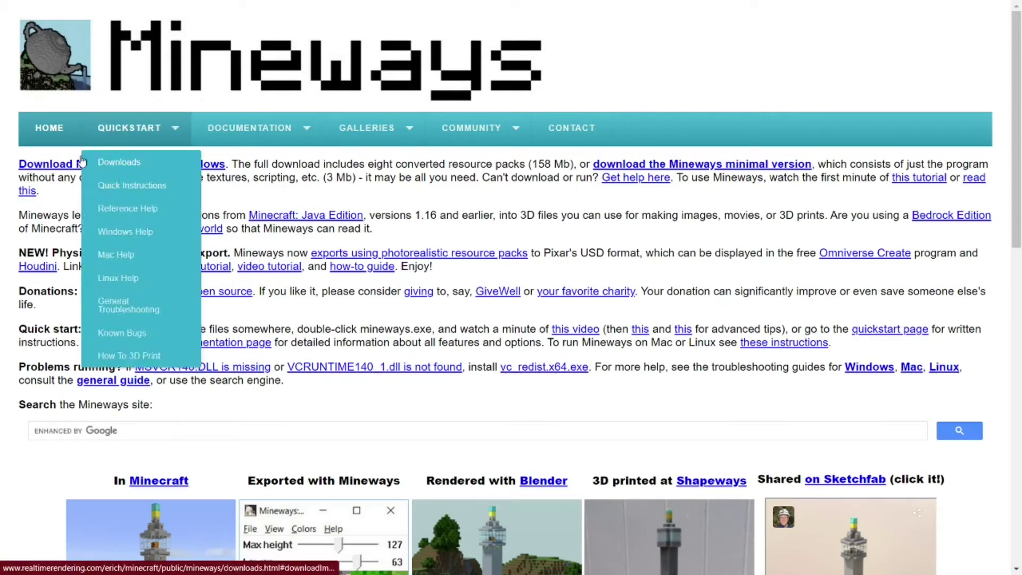
{"action": "mouse_move", "coordinate": [84, 128]}
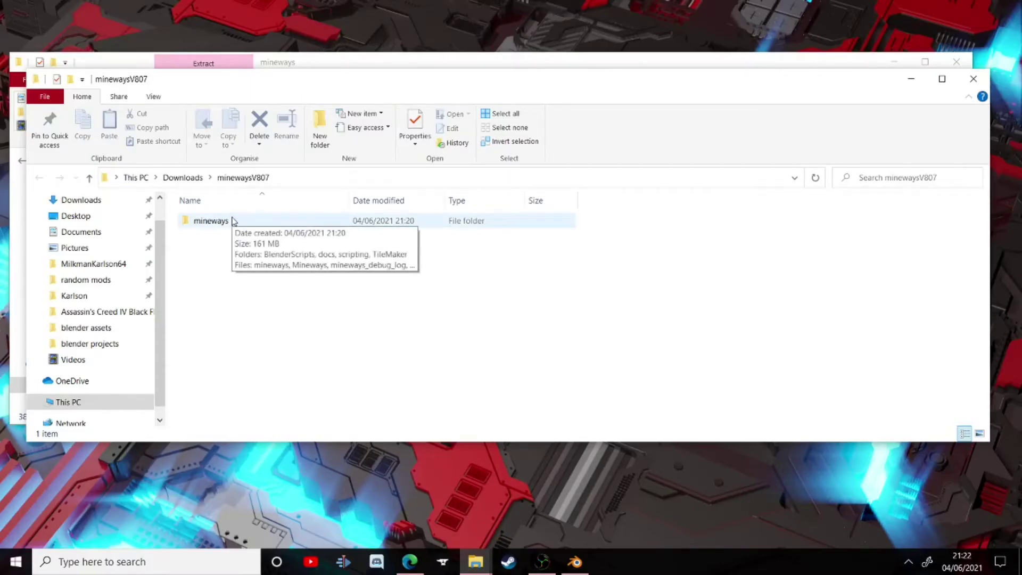
- Launch Mineways from the extracted mineways folder, allowing the unrecognised app to run despite the SmartScreen block
{"action": "double_click", "coordinate": [233, 221]}
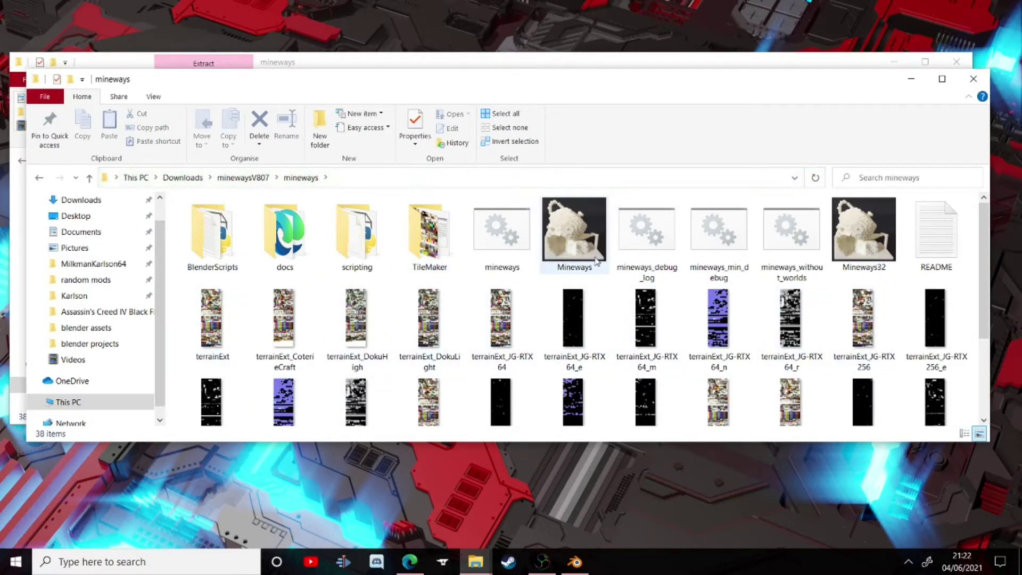
{"action": "double_click", "coordinate": [588, 230]}
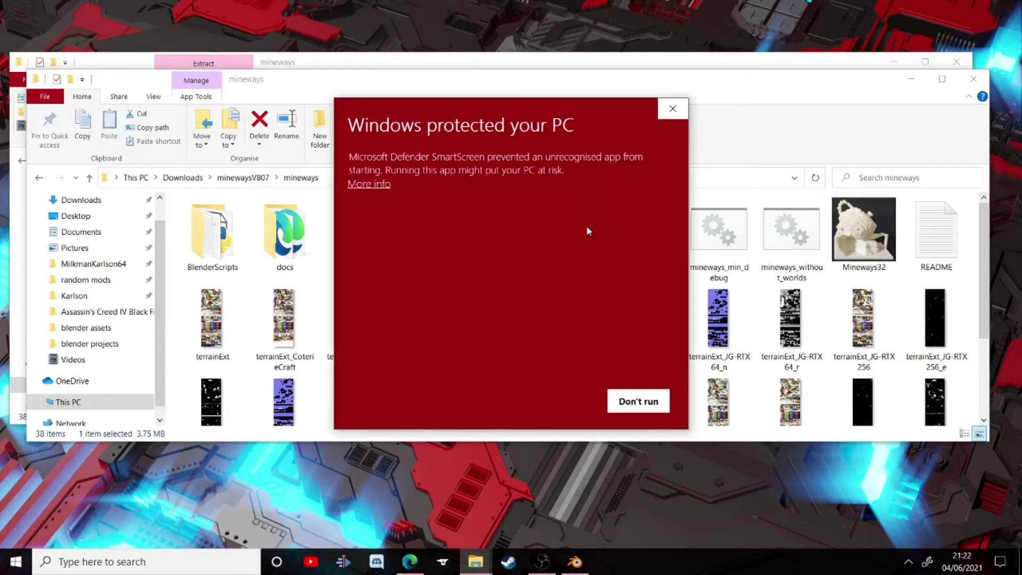
{"action": "left_click", "coordinate": [369, 184]}
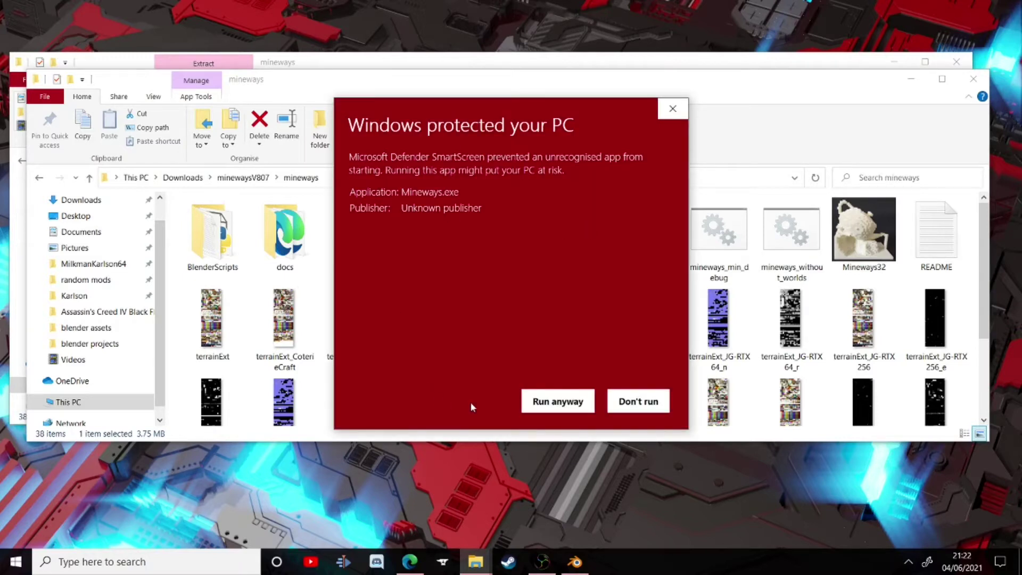
{"action": "left_click", "coordinate": [557, 395]}
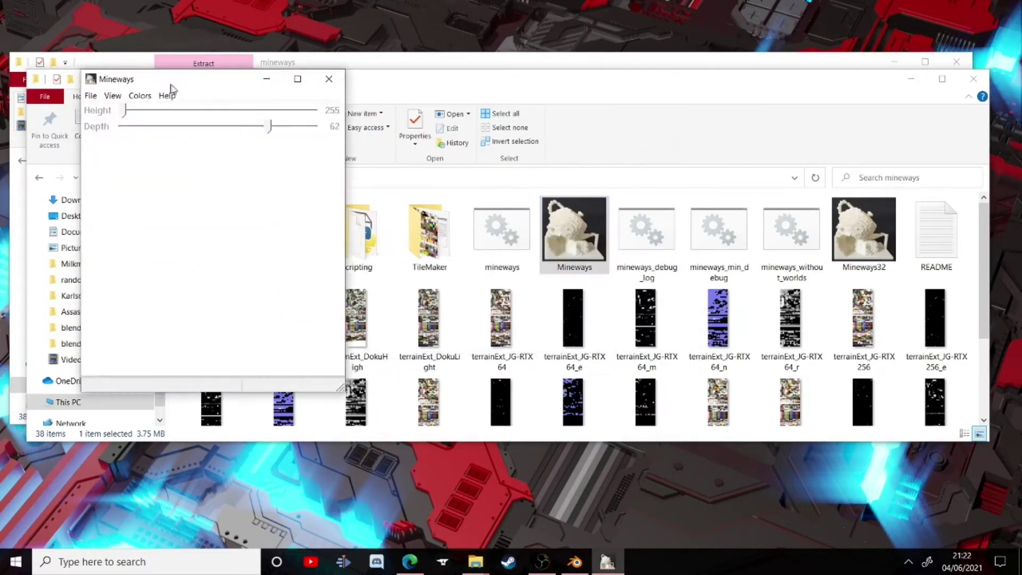
- Move the Mineways window clear of the folder windows and open the Minecraft world New World (13)
{"action": "left_click_drag", "start_coordinate": [170, 84], "coordinate": [650, 89]}
{"action": "left_click", "coordinate": [569, 101]}
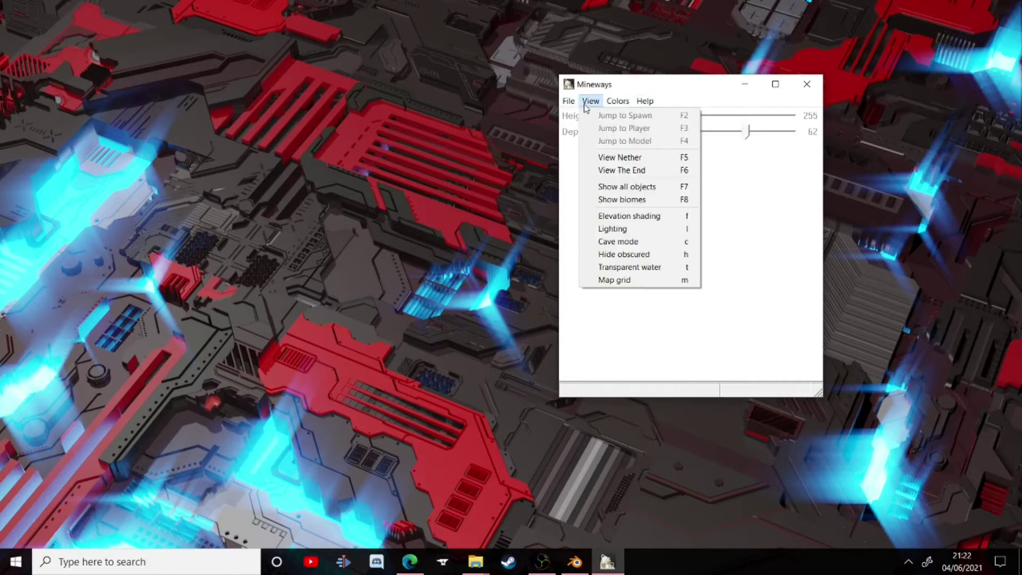
{"action": "mouse_move", "coordinate": [570, 115]}
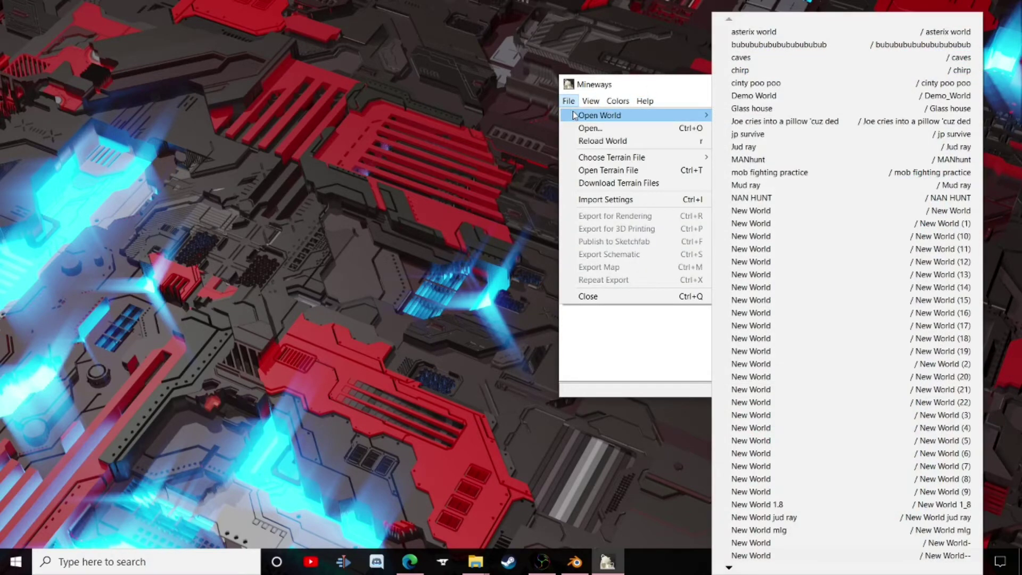
{"action": "left_click", "coordinate": [751, 275]}
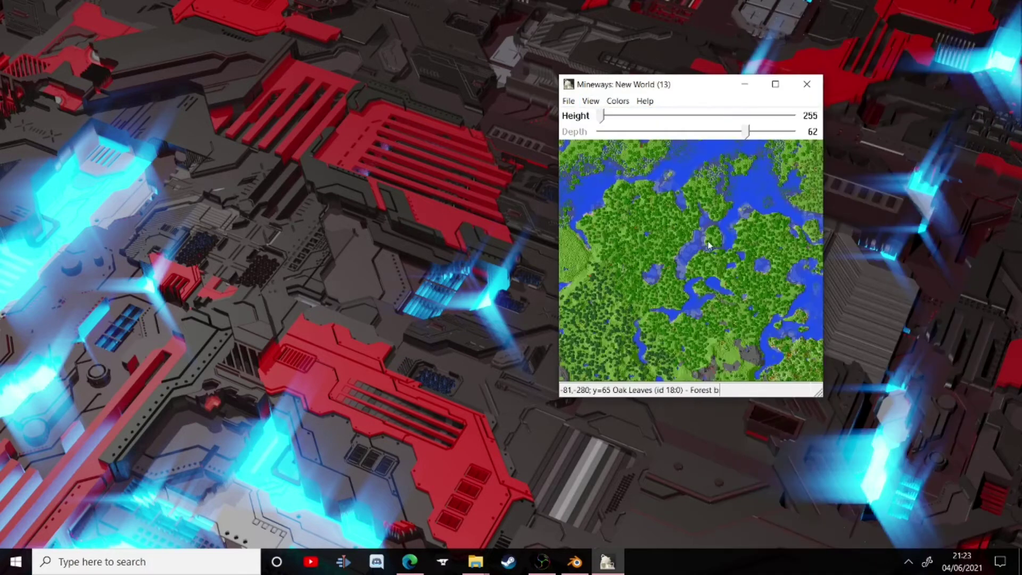
- Select a rectangular area of forest and grassland on the world map and accept a depth of 53 to include all visible blocks
{"action": "left_click_drag", "start_coordinate": [585, 279], "coordinate": [703, 315]}
{"action": "mouse_move", "coordinate": [622, 228]}
{"action": "left_mouse_down"}
{"action": "mouse_move", "coordinate": [659, 285]}
{"action": "mouse_move", "coordinate": [603, 171]}
{"action": "left_mouse_up"}
{"action": "scroll", "coordinate": [656, 278], "scroll_direction": "up", "scroll_amount": 8}
{"action": "scroll", "coordinate": [661, 277], "scroll_direction": "down", "scroll_amount": 8}
{"action": "left_click_drag", "start_coordinate": [708, 298], "coordinate": [683, 177]}
{"action": "mouse_move", "coordinate": [684, 220]}
{"action": "left_mouse_down"}
{"action": "mouse_move", "coordinate": [720, 320]}
{"action": "mouse_move", "coordinate": [726, 274]}
{"action": "left_mouse_up"}
{"action": "scroll", "coordinate": [729, 249], "scroll_direction": "up", "scroll_amount": 5}
{"action": "scroll", "coordinate": [729, 249], "scroll_direction": "down", "scroll_amount": 5}
{"action": "scroll", "coordinate": [699, 282], "scroll_direction": "up", "scroll_amount": 2}
{"action": "scroll", "coordinate": [699, 282], "scroll_direction": "down", "scroll_amount": 2}
{"action": "right_click_drag", "start_coordinate": [664, 214], "coordinate": [788, 320]}
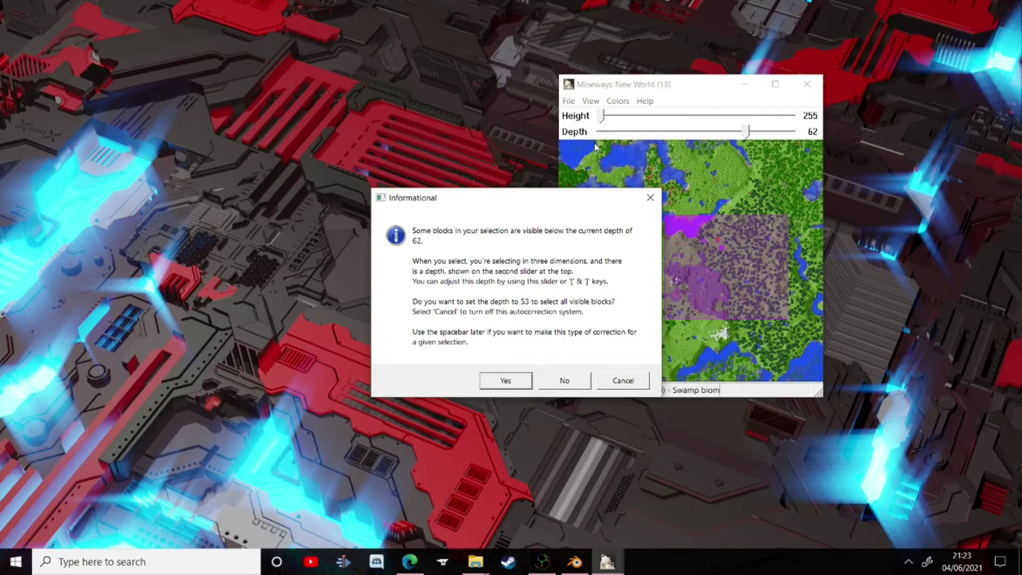
{"action": "left_click", "coordinate": [505, 381]}
- Export the selection for rendering to the Desktop as absolute Wavefront OBJ named "gbijvsl;htnrvbgjfasrhvbtlfxncopvrkdbxngjpfj,dzyrcnivdb tkfb9pugfeysrdth9gludztndhrzscn.af", keeping the default export options
{"action": "left_click", "coordinate": [571, 101]}
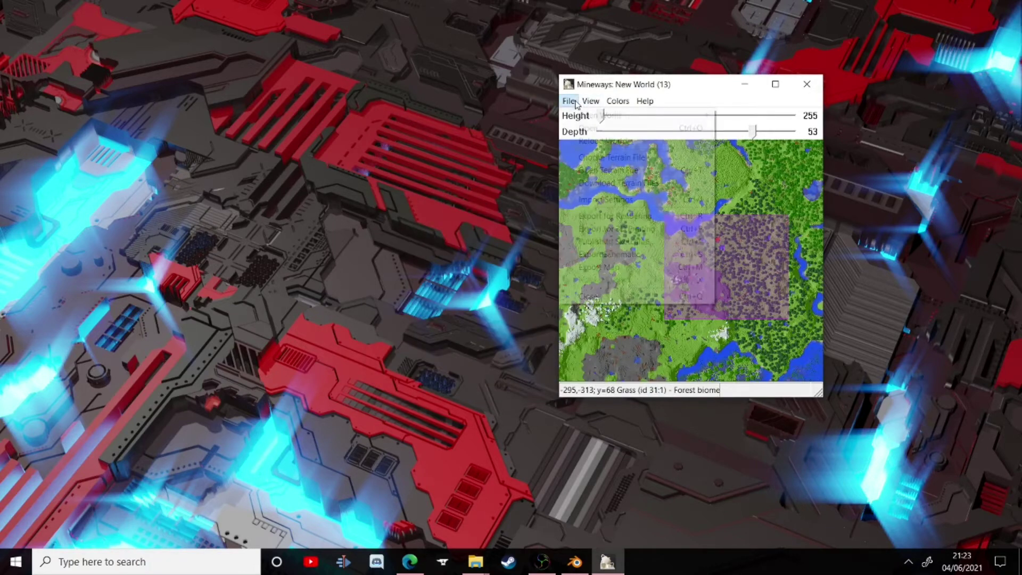
{"action": "left_click", "coordinate": [591, 218]}
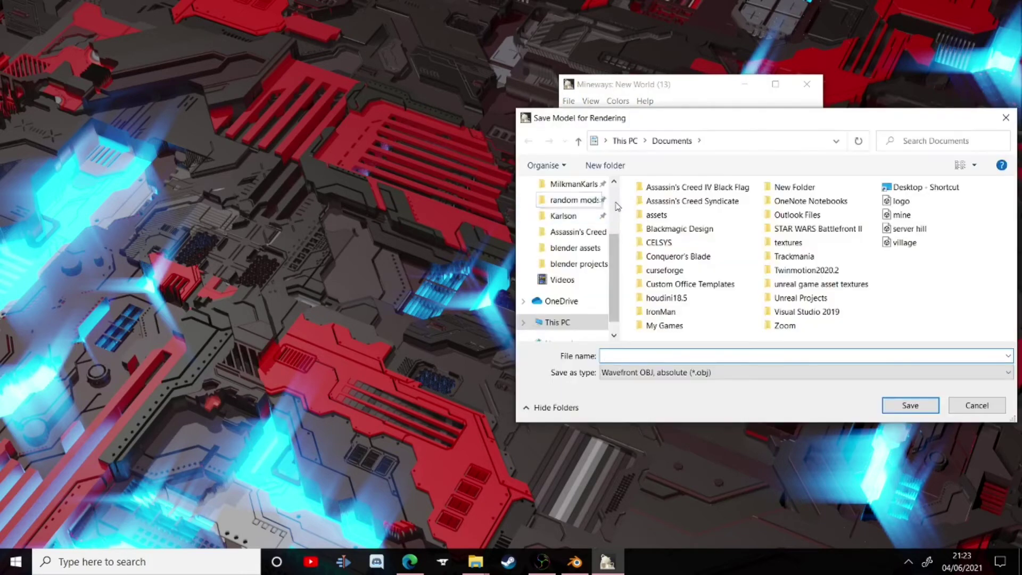
{"action": "scroll", "coordinate": [566, 235], "scroll_direction": "up", "scroll_amount": 2}
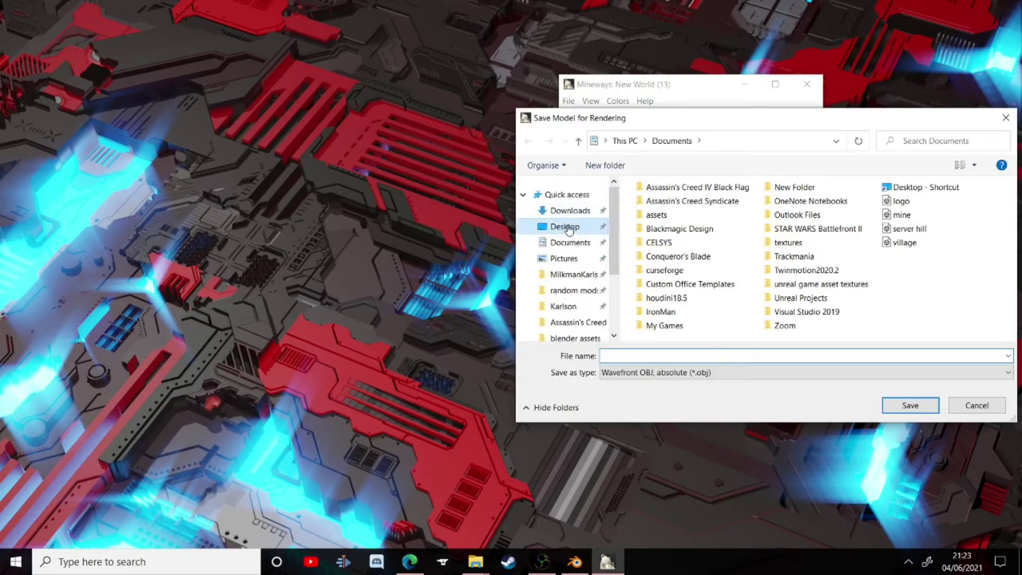
{"action": "left_click", "coordinate": [564, 227]}
{"action": "left_click", "coordinate": [636, 355]}
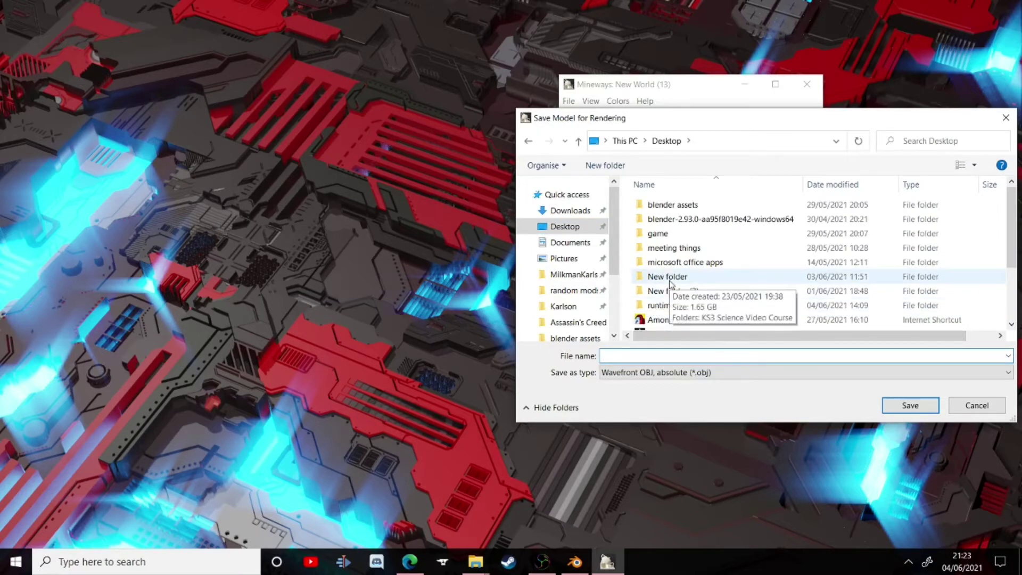
{"action": "type", "text": "gbijvsl;htnrvbgjfasrhv"}
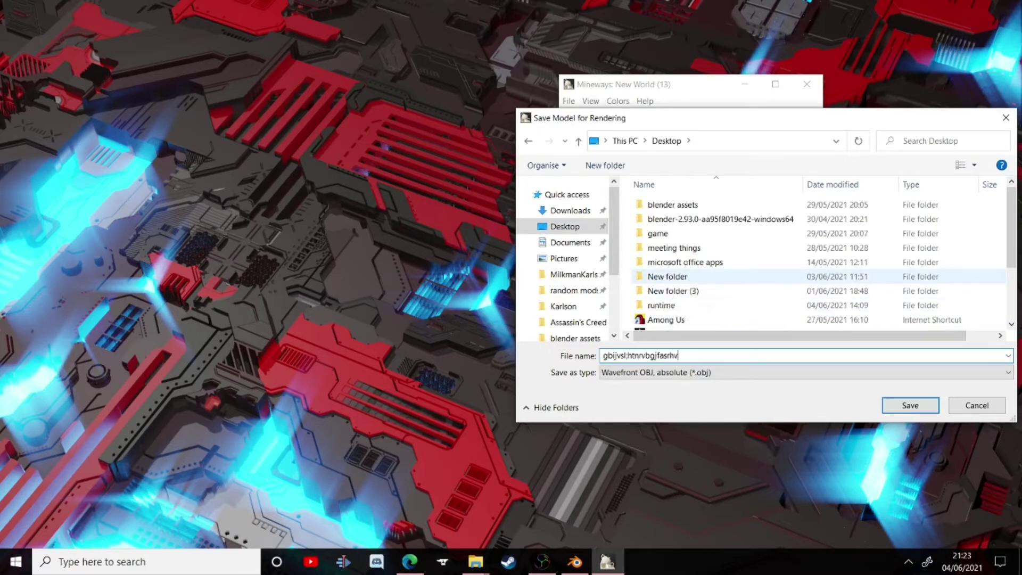
{"action": "type", "text": "btlfxncopvrkdbxngjpfj,dzyrcnivdb tkfb9pugfeysrdth9gludztndhrzscn.af"}
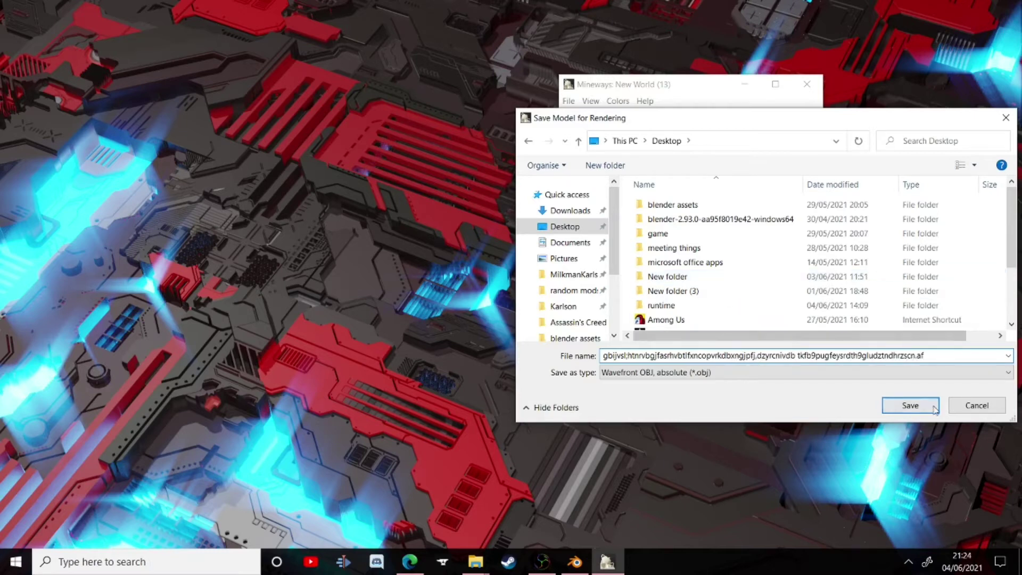
{"action": "key", "text": "Return"}
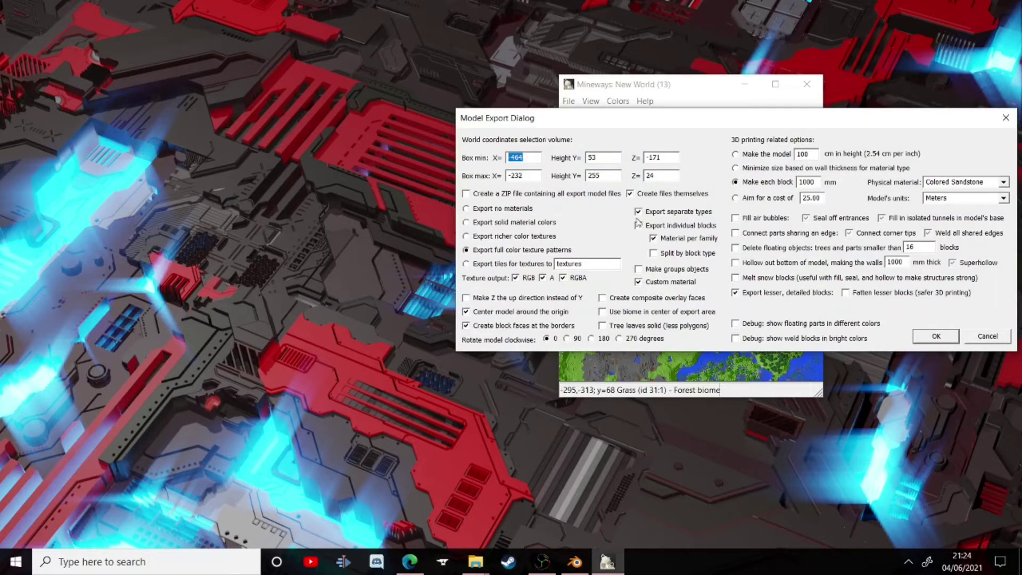
{"action": "left_click", "coordinate": [936, 336]}
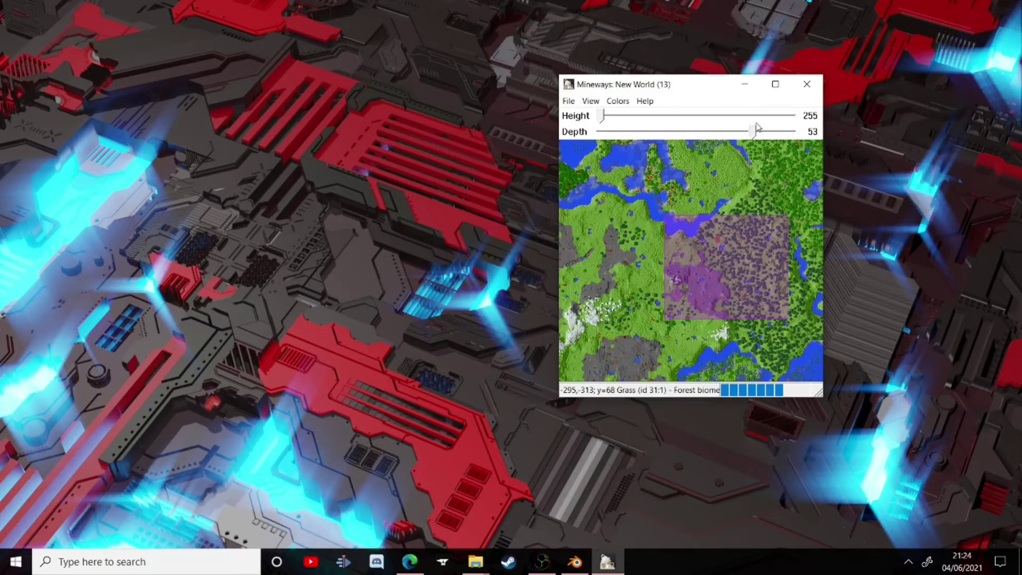
{"action": "left_click", "coordinate": [564, 355]}
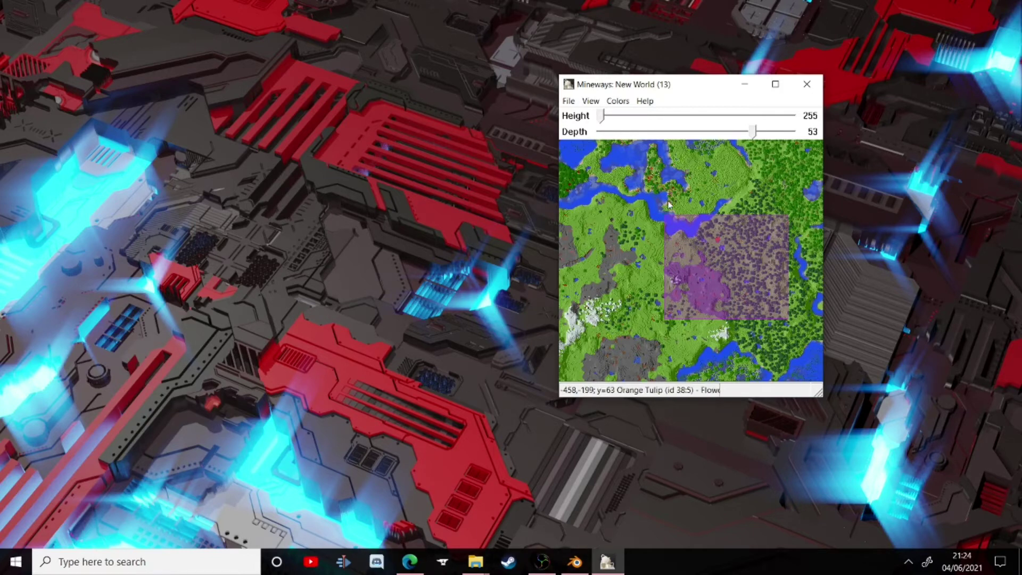
- Minimise Mineways, switch to Blender and delete the default cube
{"action": "left_click", "coordinate": [776, 83]}
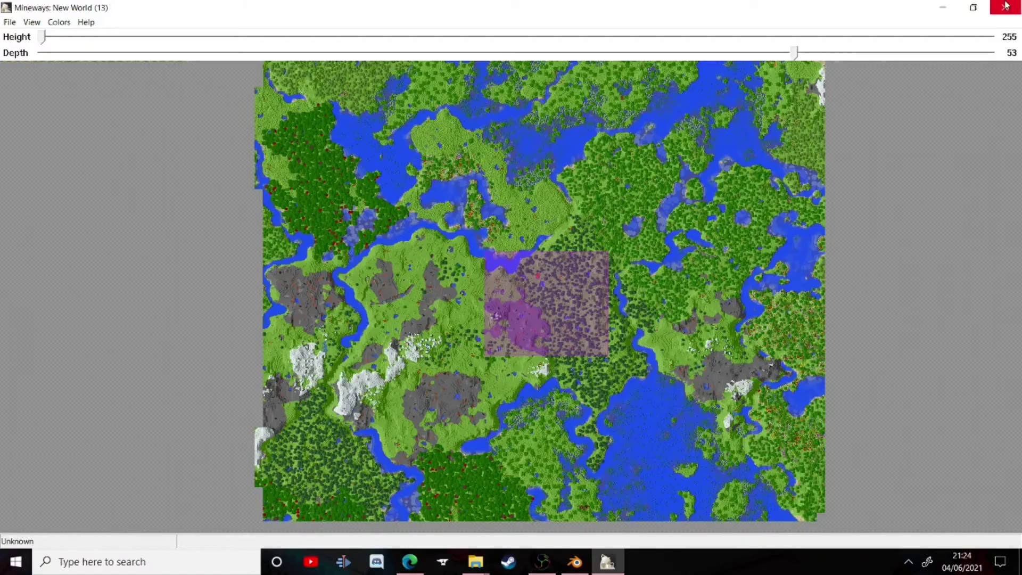
{"action": "left_click", "coordinate": [943, 7]}
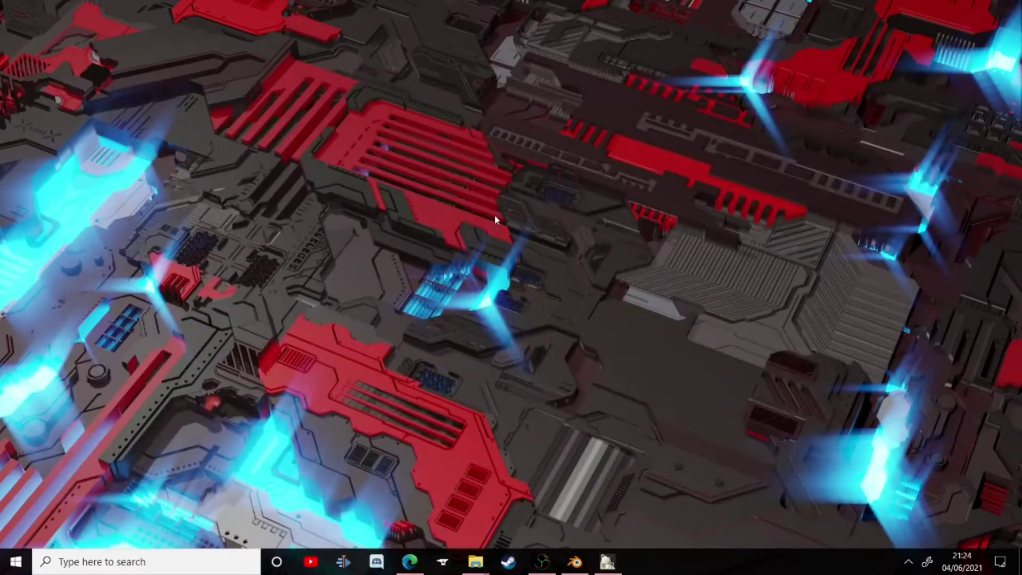
{"action": "left_click", "coordinate": [576, 562]}
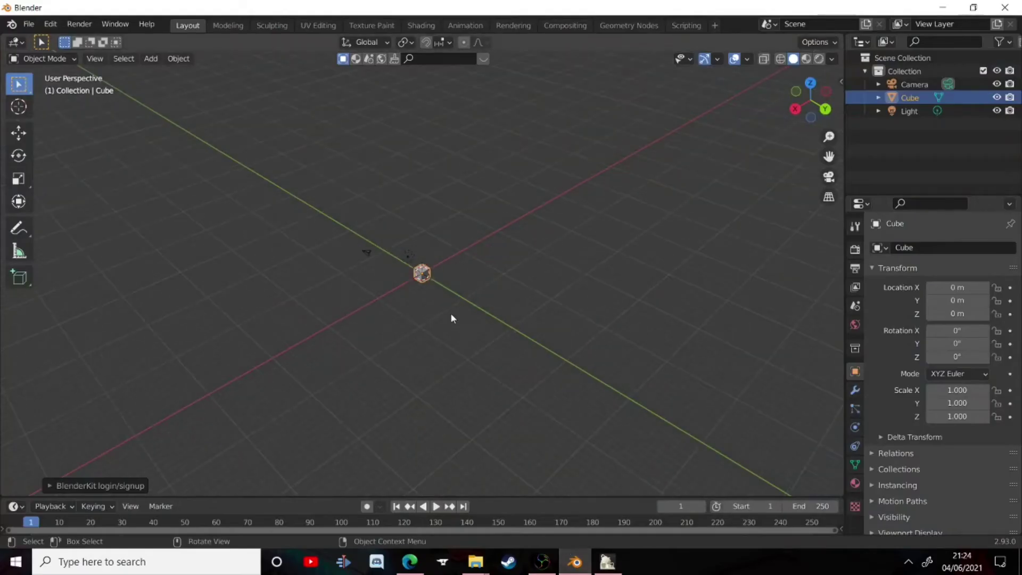
{"action": "key", "text": "Delete"}
{"action": "middle_click_drag", "start_coordinate": [548, 285], "coordinate": [405, 340]}
- Import the exported Minecraft world's Wavefront OBJ file from the Desktop into the scene
{"action": "left_click", "coordinate": [34, 24]}
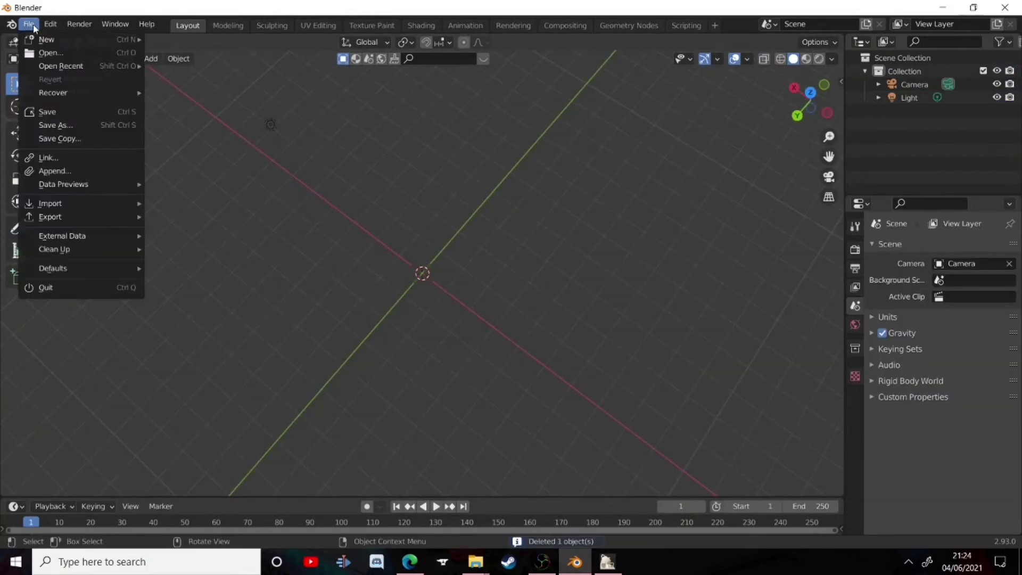
{"action": "mouse_move", "coordinate": [62, 204]}
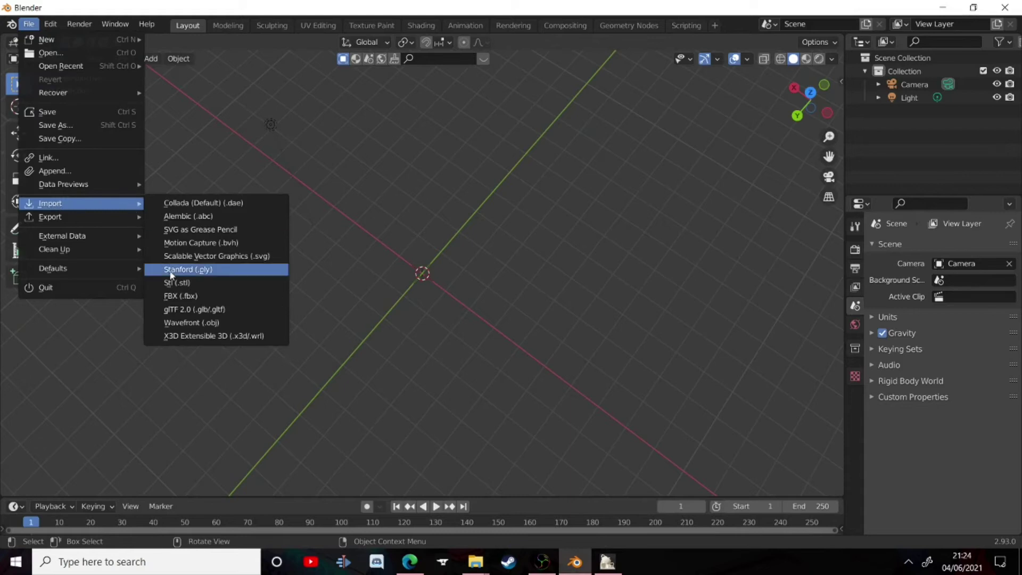
{"action": "left_click", "coordinate": [195, 323]}
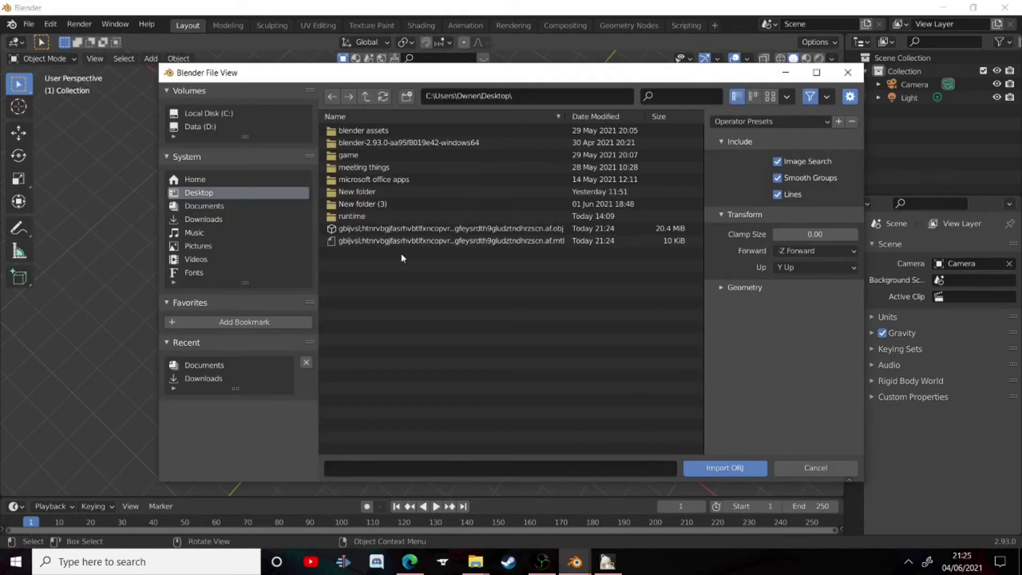
{"action": "left_click", "coordinate": [353, 229]}
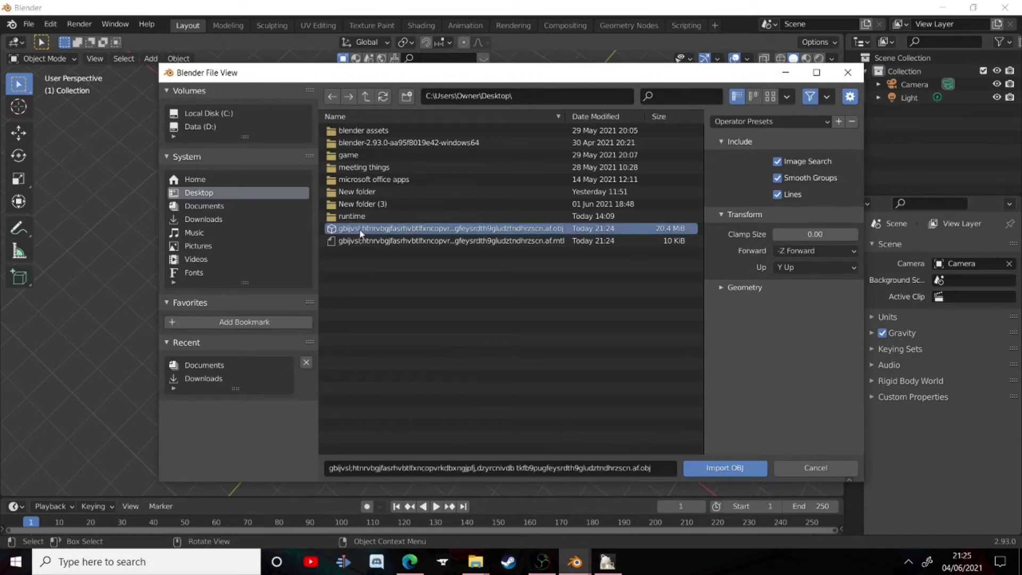
{"action": "double_click", "coordinate": [354, 229]}
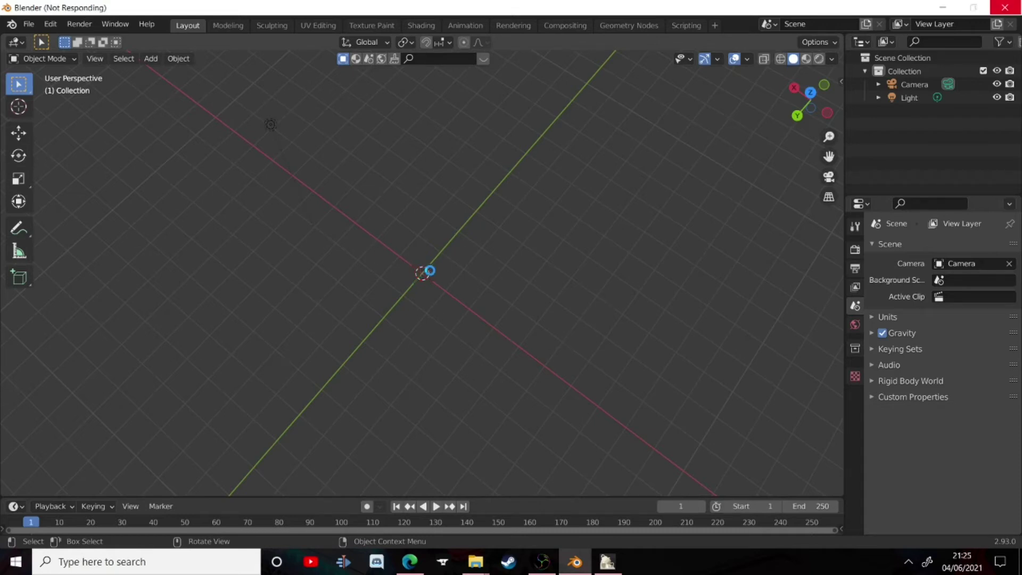
{"action": "middle_click_drag", "start_coordinate": [430, 271], "coordinate": [559, 175]}
{"action": "scroll", "coordinate": [470, 217], "scroll_direction": "up", "scroll_amount": 9}
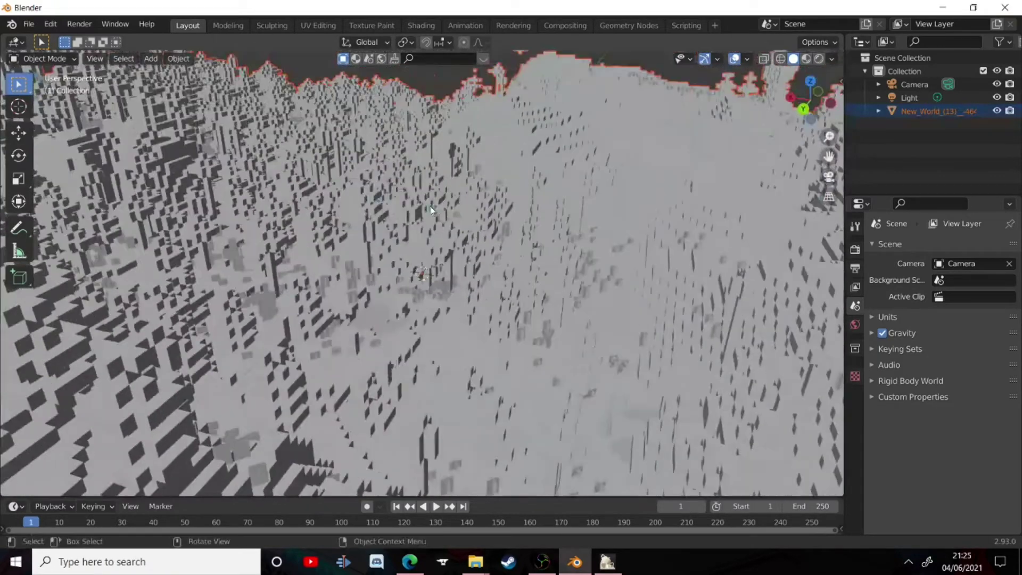
- Switch the viewport to rendered shading and view the whole imported world with its textures
{"action": "scroll", "coordinate": [534, 205], "scroll_direction": "down", "scroll_amount": 5}
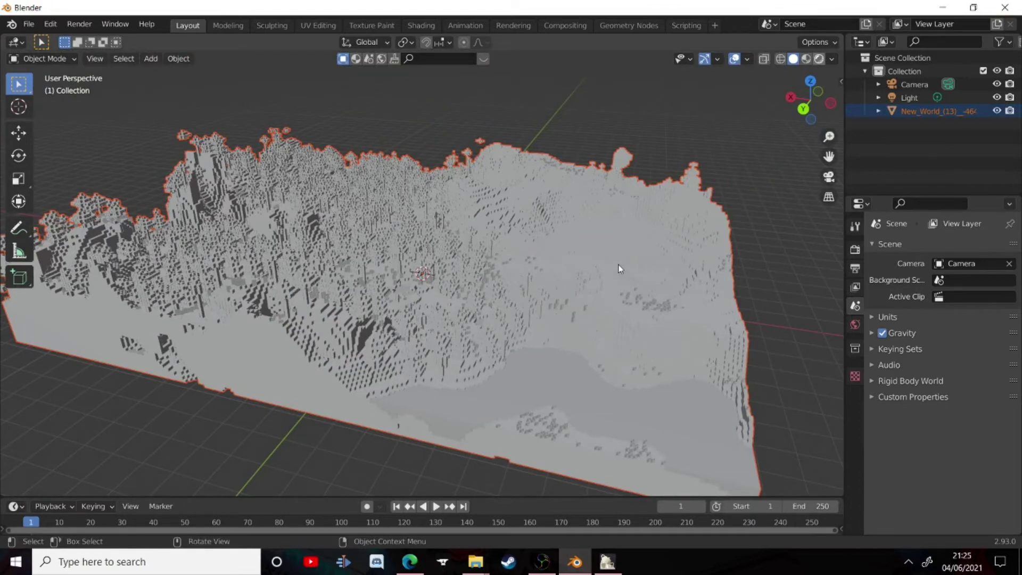
{"action": "scroll", "coordinate": [563, 262], "scroll_direction": "up", "scroll_amount": 8}
{"action": "middle_click_drag", "start_coordinate": [562, 262], "coordinate": [540, 289]}
{"action": "scroll", "coordinate": [549, 267], "scroll_direction": "down", "scroll_amount": 4}
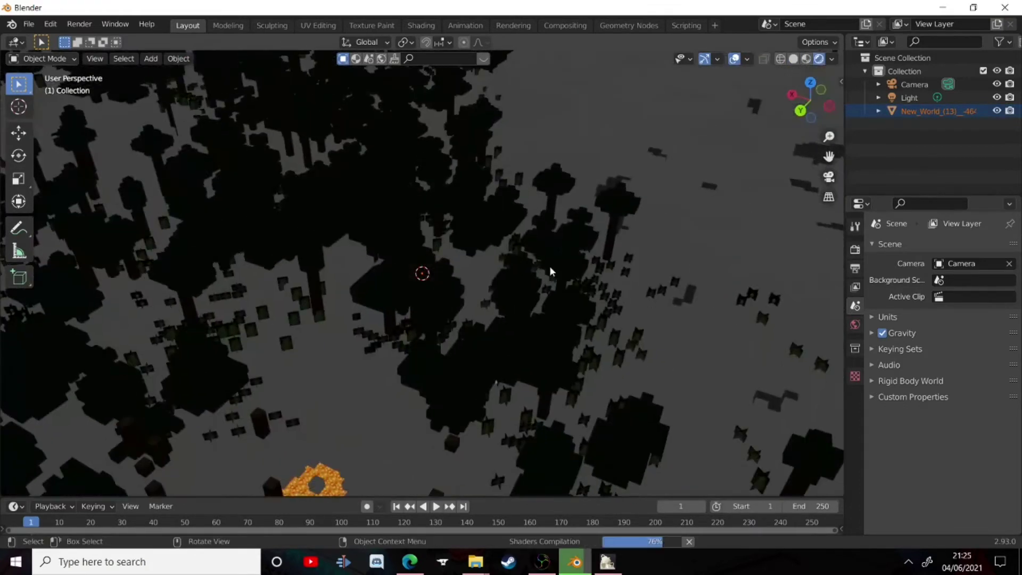
{"action": "scroll", "coordinate": [574, 243], "scroll_direction": "down", "scroll_amount": 5}
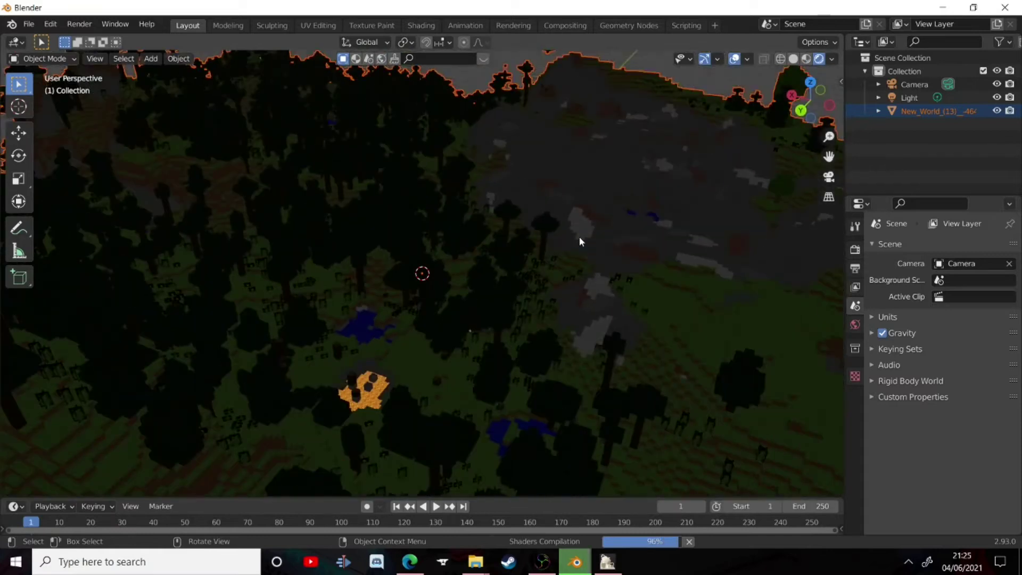
{"action": "scroll", "coordinate": [586, 241], "scroll_direction": "down", "scroll_amount": 5}
{"action": "scroll", "coordinate": [611, 246], "scroll_direction": "up", "scroll_amount": 1}
- Set the world background color to an Environment Texture using the sunflowers_4k (1) image
{"action": "left_click", "coordinate": [855, 324]}
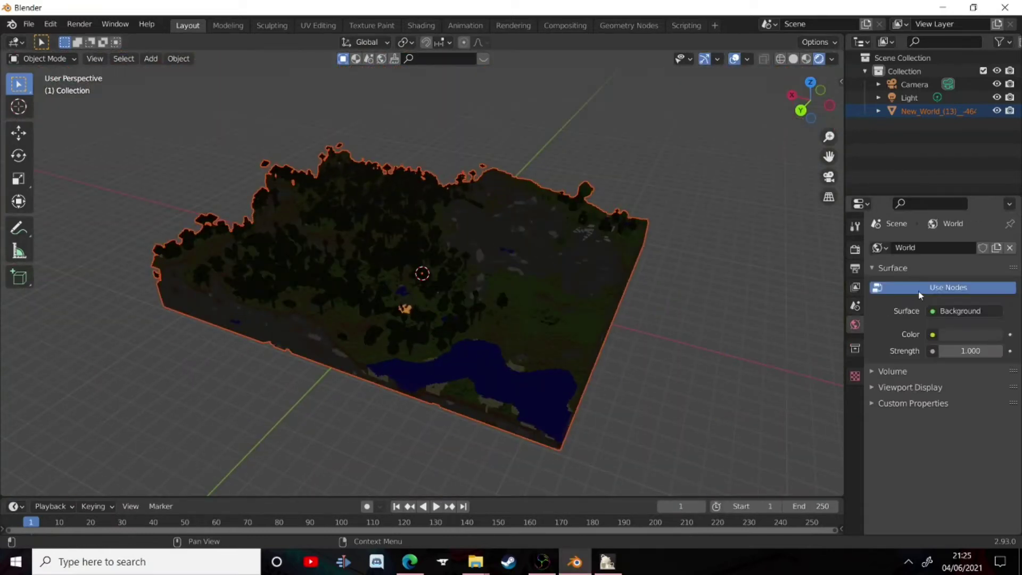
{"action": "left_click", "coordinate": [947, 332]}
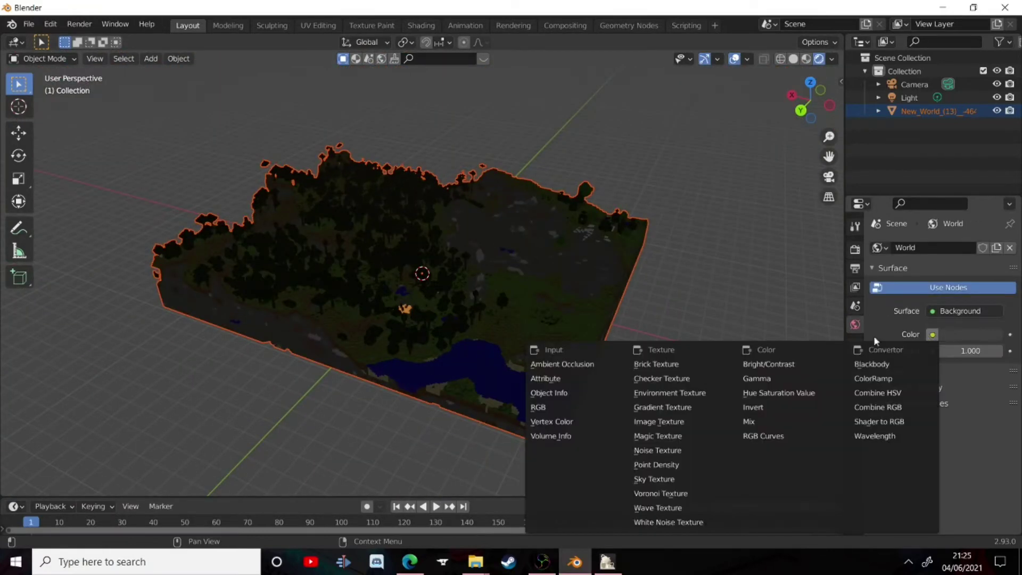
{"action": "left_click", "coordinate": [678, 392]}
{"action": "left_click", "coordinate": [986, 351]}
{"action": "left_click", "coordinate": [240, 221]}
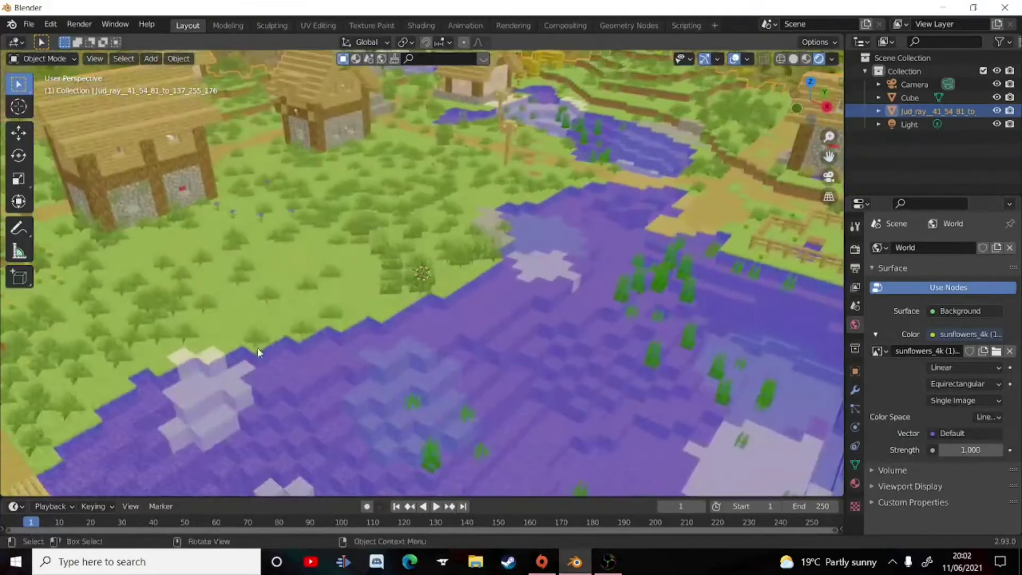
- Examine the village model's grass, plants and ground up close to judge how sharp the block textures are
{"action": "scroll", "coordinate": [257, 347], "scroll_direction": "up", "scroll_amount": 5}
{"action": "middle_click_drag", "start_coordinate": [262, 372], "coordinate": [286, 417]}
{"action": "scroll", "coordinate": [286, 417], "scroll_direction": "up", "scroll_amount": 3}
{"action": "scroll", "coordinate": [286, 417], "scroll_direction": "down", "scroll_amount": 8}
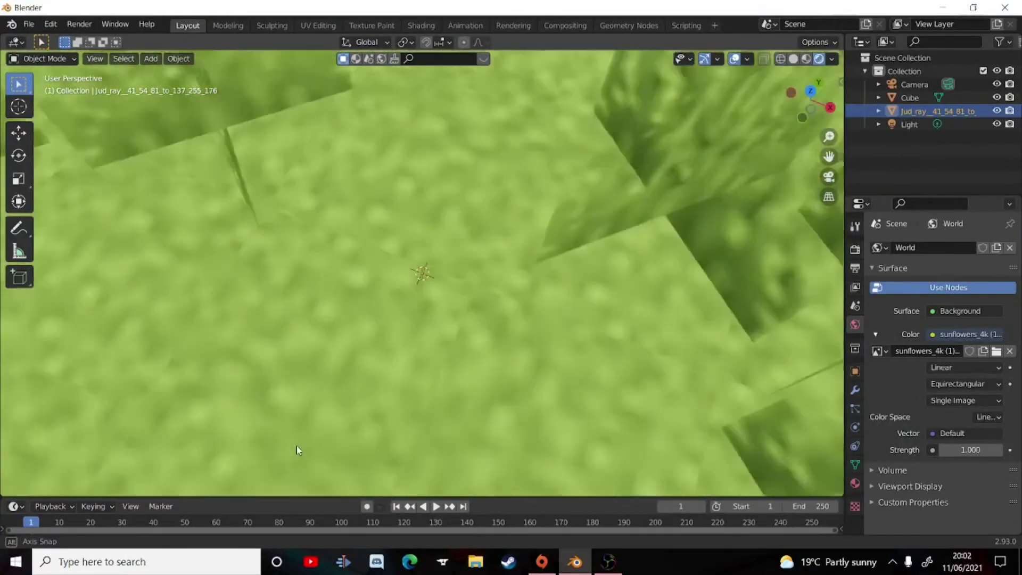
{"action": "scroll", "coordinate": [317, 429], "scroll_direction": "down", "scroll_amount": 4}
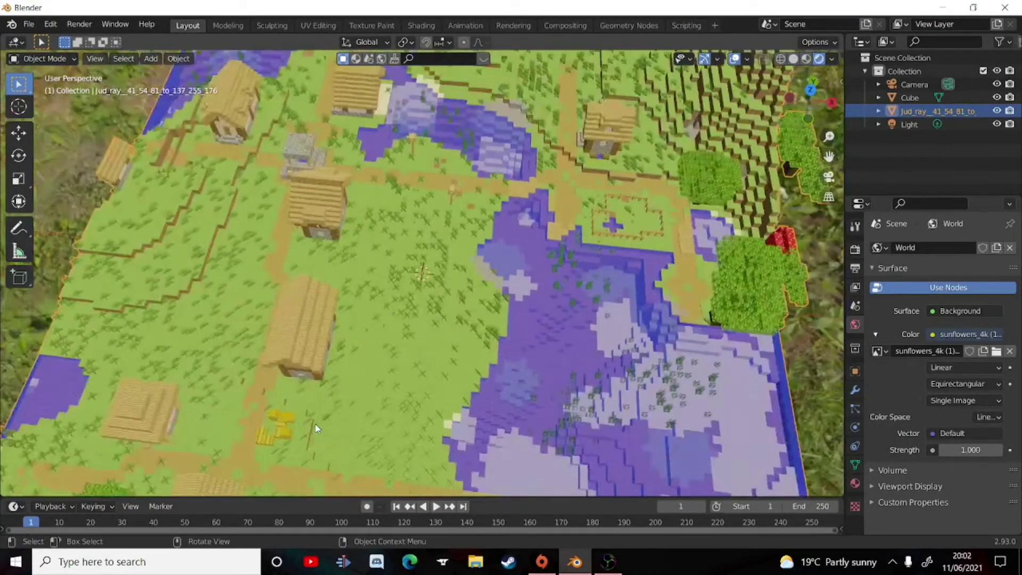
{"action": "scroll", "coordinate": [335, 421], "scroll_direction": "up", "scroll_amount": 8}
{"action": "scroll", "coordinate": [315, 426], "scroll_direction": "down", "scroll_amount": 2}
{"action": "scroll", "coordinate": [327, 382], "scroll_direction": "up", "scroll_amount": 2}
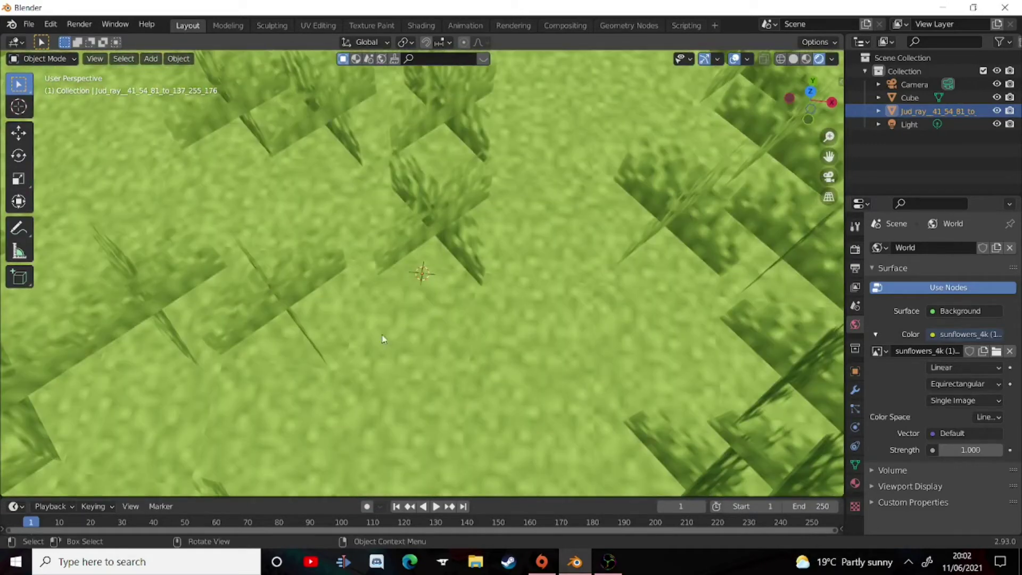
{"action": "scroll", "coordinate": [413, 342], "scroll_direction": "up", "scroll_amount": 2}
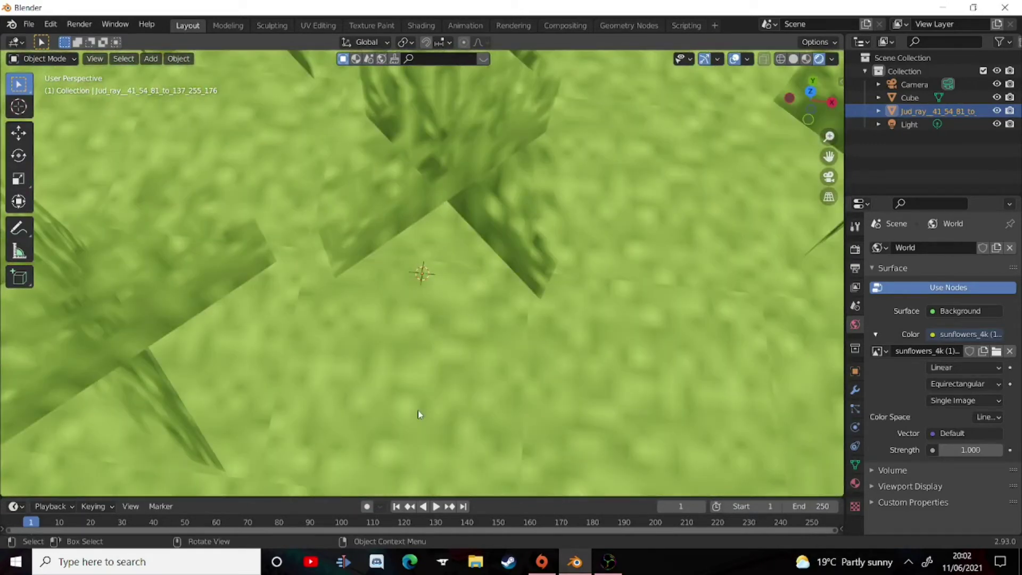
{"action": "scroll", "coordinate": [448, 246], "scroll_direction": "down", "scroll_amount": 5}
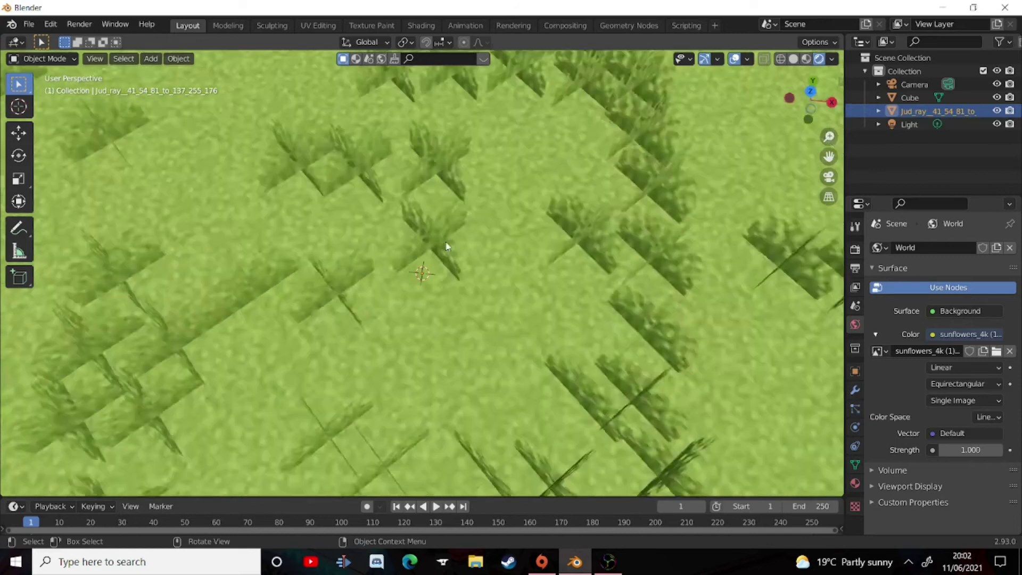
{"action": "scroll", "coordinate": [445, 222], "scroll_direction": "up", "scroll_amount": 4}
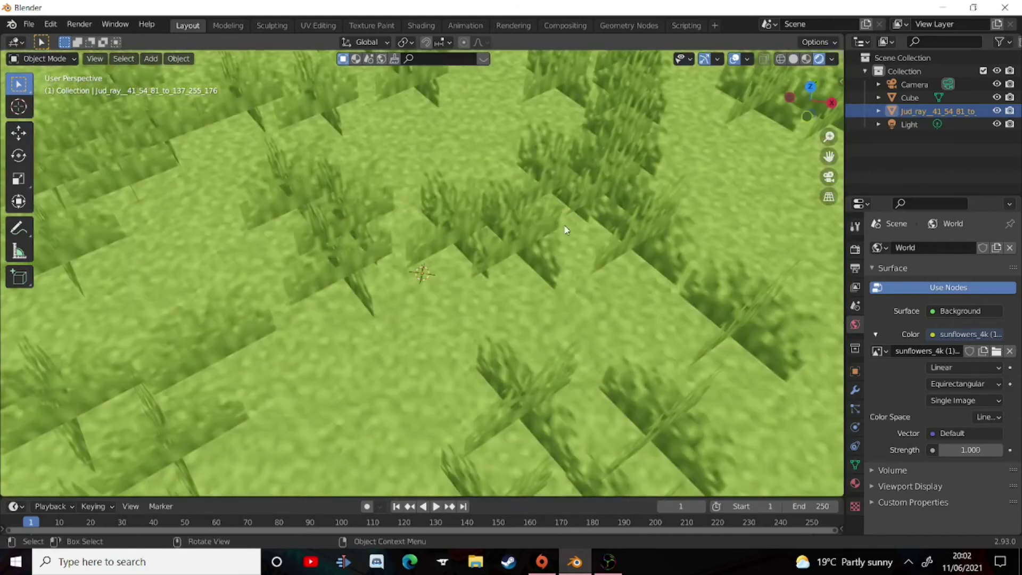
{"action": "scroll", "coordinate": [402, 244], "scroll_direction": "down", "scroll_amount": 5}
{"action": "middle_click_drag", "start_coordinate": [383, 222], "coordinate": [363, 178]}
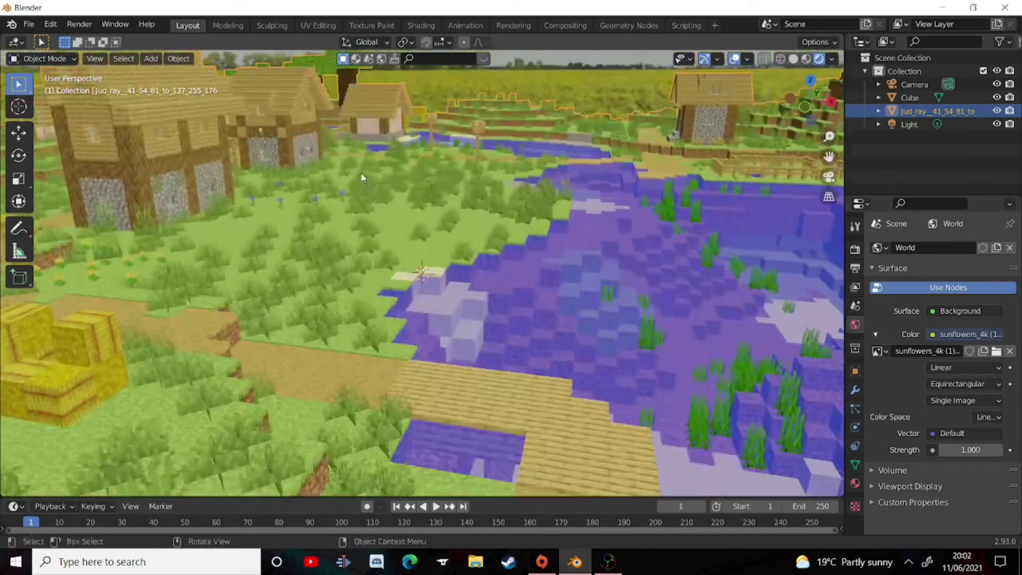
{"action": "scroll", "coordinate": [347, 241], "scroll_direction": "up", "scroll_amount": 5}
{"action": "middle_click_drag", "start_coordinate": [320, 235], "coordinate": [542, 357]}
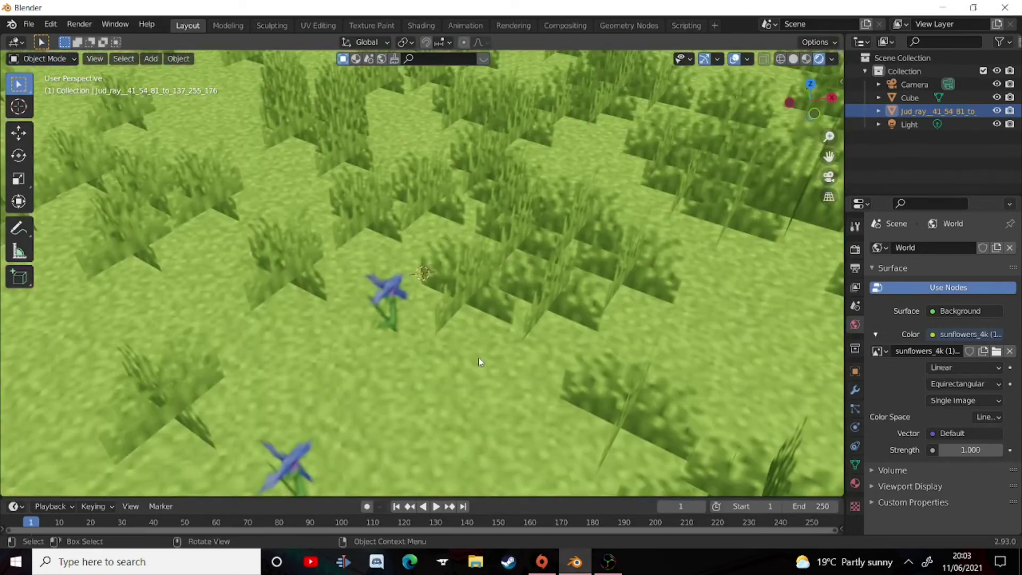
- Expand the village object's full hierarchy in the outliner and select its Stone material
{"action": "left_click", "coordinate": [879, 111], "text": "shift"}
{"action": "scroll", "coordinate": [937, 96], "scroll_direction": "down", "scroll_amount": 3}
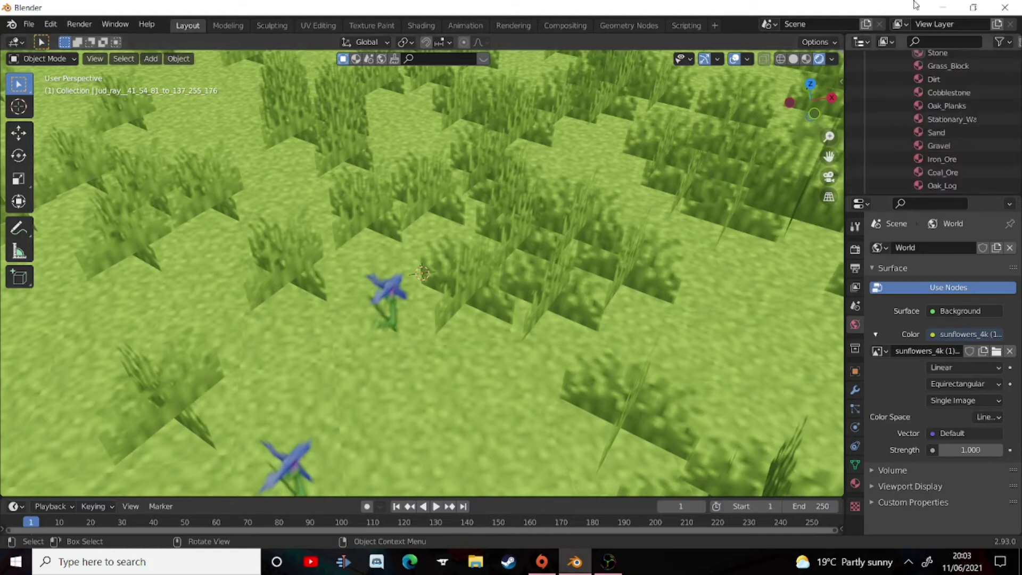
{"action": "scroll", "coordinate": [616, 159], "scroll_direction": "down", "scroll_amount": 8}
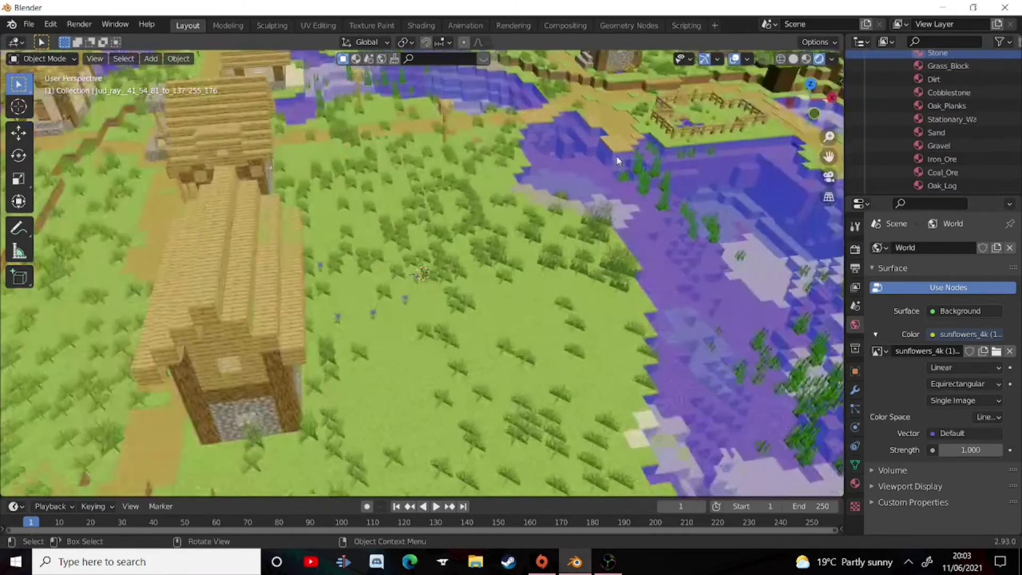
- Delete the plain white cube underneath the village terrain
{"action": "scroll", "coordinate": [614, 178], "scroll_direction": "up", "scroll_amount": 4}
{"action": "middle_click_drag", "start_coordinate": [614, 178], "coordinate": [525, 488]}
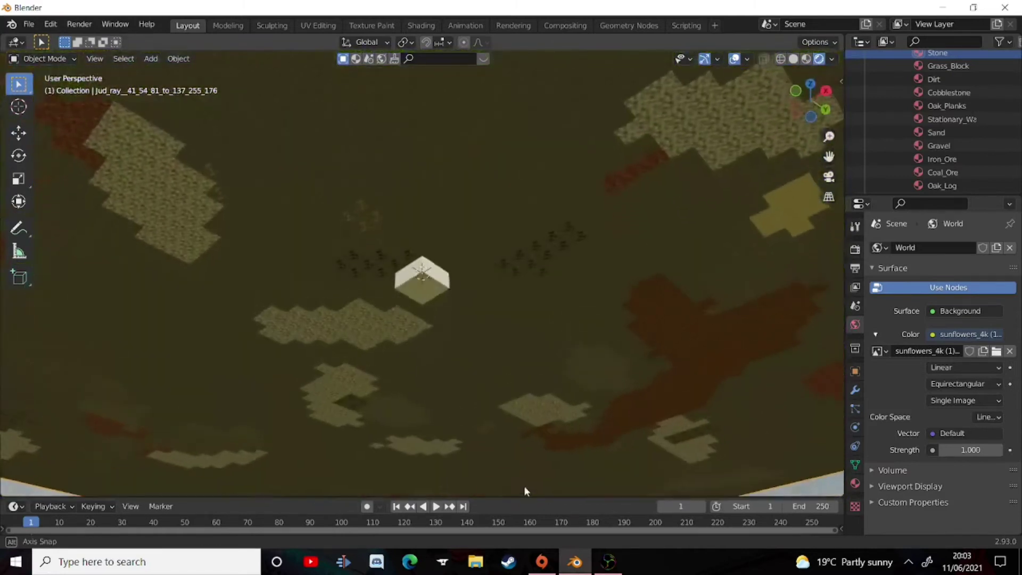
{"action": "scroll", "coordinate": [524, 519], "scroll_direction": "up", "scroll_amount": 2}
{"action": "scroll", "coordinate": [490, 452], "scroll_direction": "up", "scroll_amount": 10}
{"action": "middle_click_drag", "start_coordinate": [590, 334], "coordinate": [521, 339]}
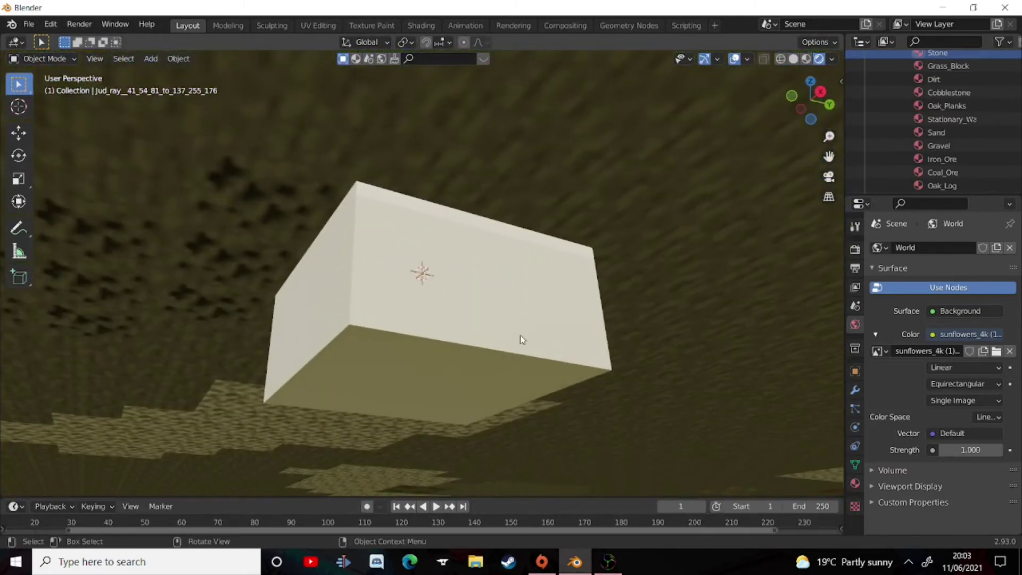
{"action": "left_click", "coordinate": [493, 334]}
{"action": "key", "text": "Delete"}
- Select the village's Stone material again and switch to the Shading workspace
{"action": "scroll", "coordinate": [963, 120], "scroll_direction": "down", "scroll_amount": 1}
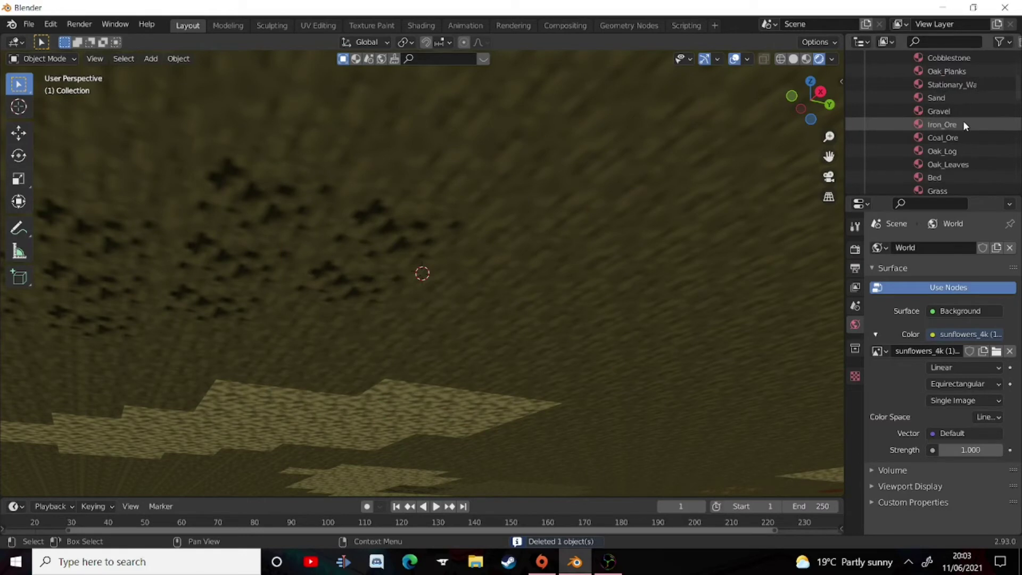
{"action": "scroll", "coordinate": [964, 115], "scroll_direction": "up", "scroll_amount": 2}
{"action": "left_click", "coordinate": [945, 60]}
{"action": "scroll", "coordinate": [535, 309], "scroll_direction": "down", "scroll_amount": 4}
{"action": "scroll", "coordinate": [539, 303], "scroll_direction": "up", "scroll_amount": 6}
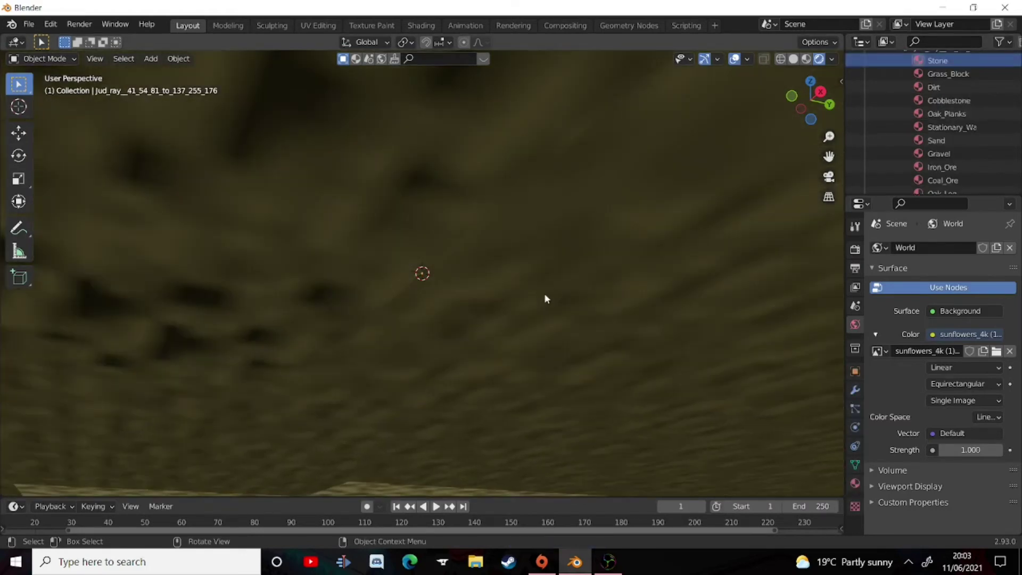
{"action": "scroll", "coordinate": [544, 294], "scroll_direction": "down", "scroll_amount": 3}
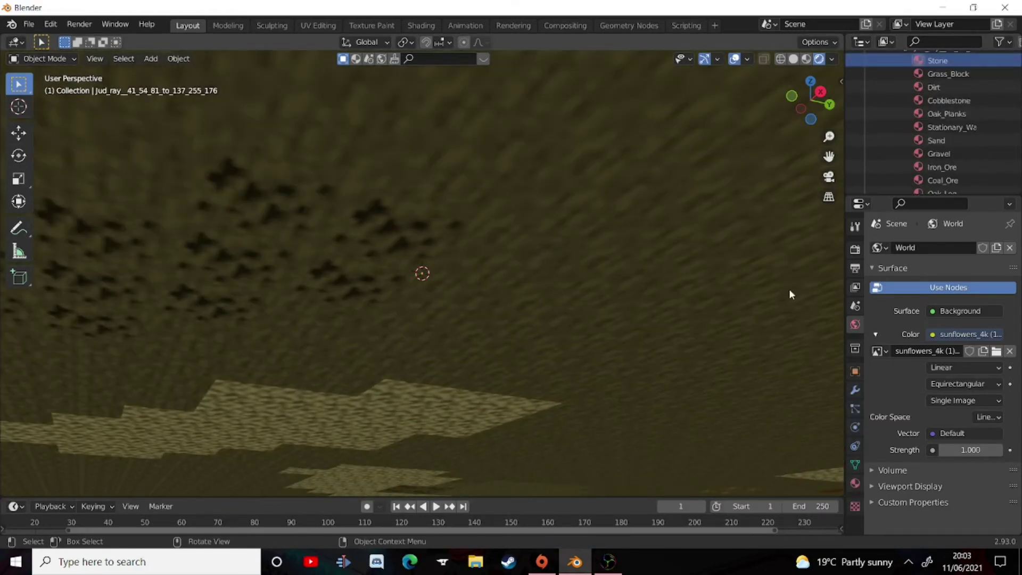
{"action": "left_click", "coordinate": [422, 26]}
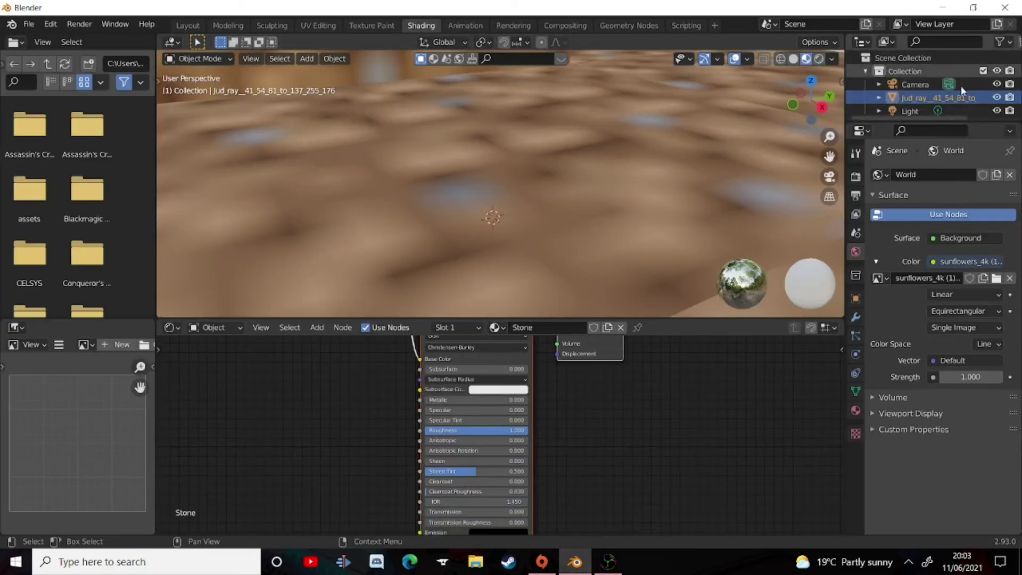
- Enlarge the outliner area and expand the village object down to its list of materials
{"action": "left_click_drag", "start_coordinate": [924, 120], "coordinate": [927, 336]}
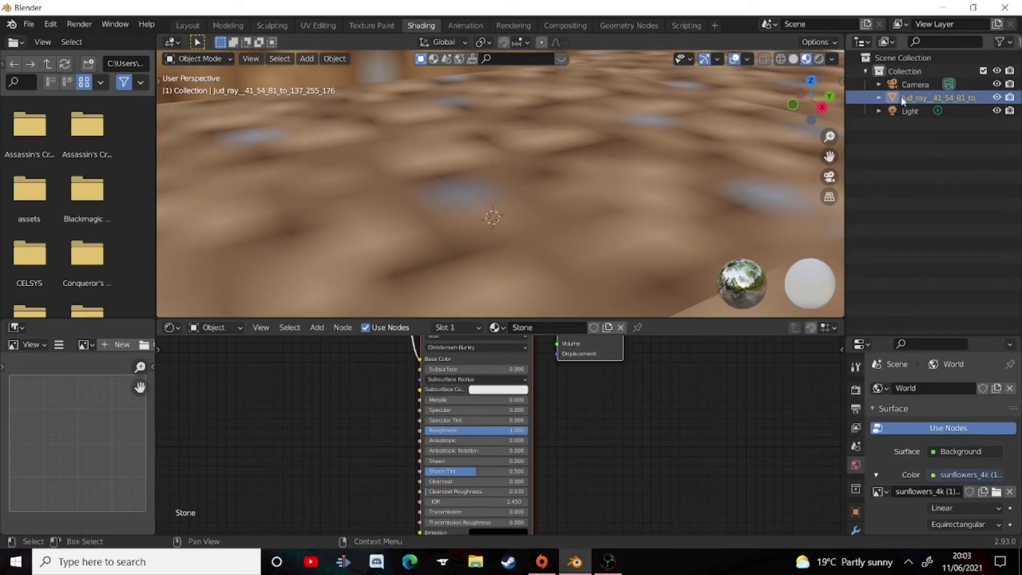
{"action": "left_click", "coordinate": [893, 111]}
{"action": "left_click", "coordinate": [900, 124]}
- Set the Stone material's image texture interpolation to Closest
{"action": "scroll", "coordinate": [655, 362], "scroll_direction": "down", "scroll_amount": 2}
{"action": "middle_click_drag", "start_coordinate": [631, 341], "coordinate": [711, 404]}
{"action": "scroll", "coordinate": [391, 424], "scroll_direction": "up", "scroll_amount": 3}
{"action": "scroll", "coordinate": [437, 429], "scroll_direction": "down", "scroll_amount": 1}
{"action": "scroll", "coordinate": [437, 429], "scroll_direction": "up", "scroll_amount": 1}
{"action": "middle_click_drag", "start_coordinate": [437, 429], "coordinate": [443, 494]}
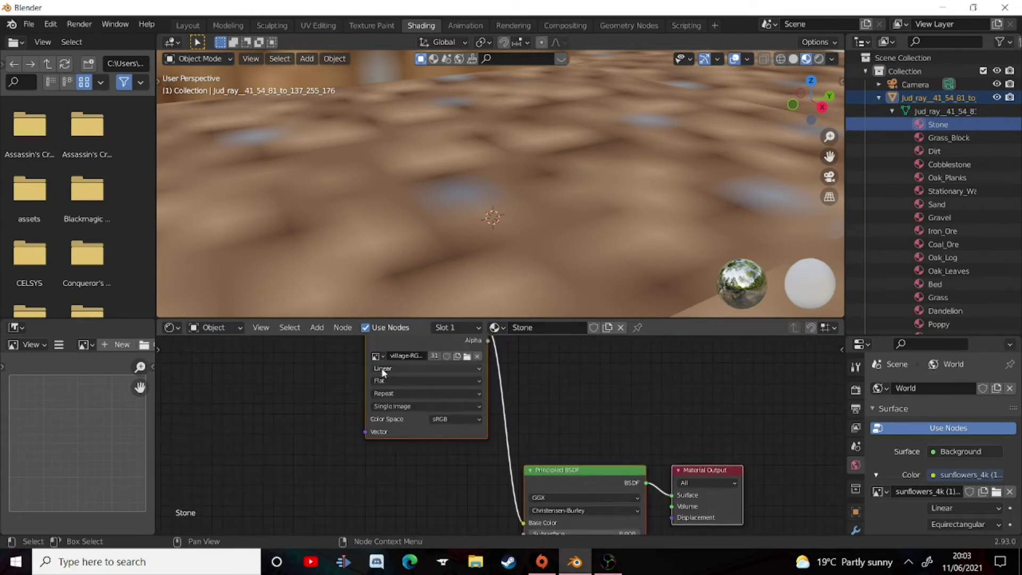
{"action": "left_click", "coordinate": [482, 369]}
{"action": "left_click", "coordinate": [408, 368]}
{"action": "left_click", "coordinate": [405, 370]}
{"action": "left_click", "coordinate": [392, 393]}
{"action": "middle_click_drag", "start_coordinate": [465, 205], "coordinate": [426, 366]}
{"action": "left_click", "coordinate": [426, 368]}
{"action": "left_click", "coordinate": [420, 385]}
{"action": "middle_click_drag", "start_coordinate": [456, 132], "coordinate": [494, 129]}
- Set the Grass_Block material's image texture interpolation to Closest
{"action": "left_click", "coordinate": [930, 138]}
{"action": "middle_click_drag", "start_coordinate": [768, 155], "coordinate": [559, 157]}
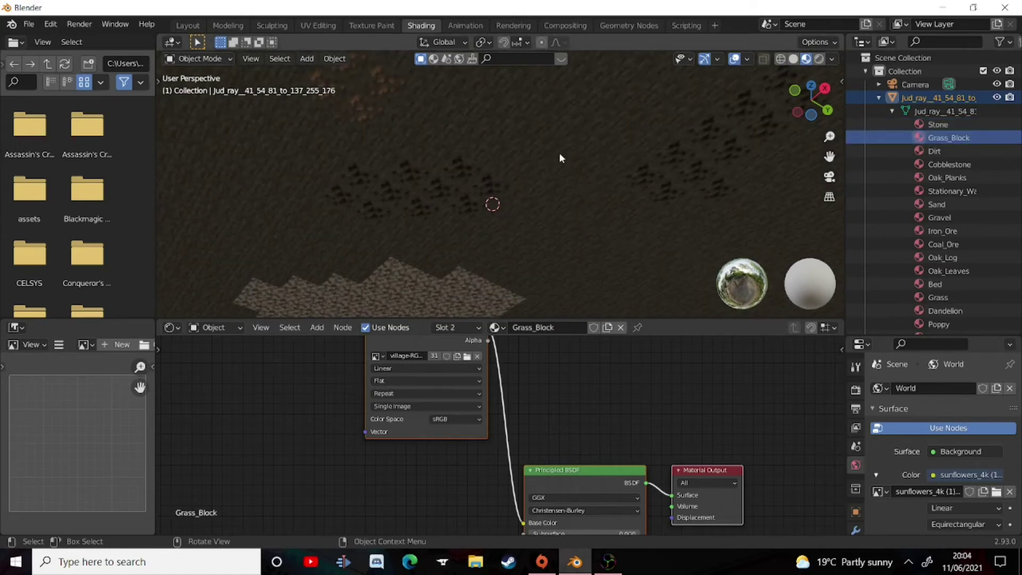
{"action": "middle_click_drag", "start_coordinate": [546, 288], "coordinate": [506, 182]}
{"action": "scroll", "coordinate": [504, 183], "scroll_direction": "down", "scroll_amount": 6}
{"action": "scroll", "coordinate": [504, 183], "scroll_direction": "up", "scroll_amount": 6}
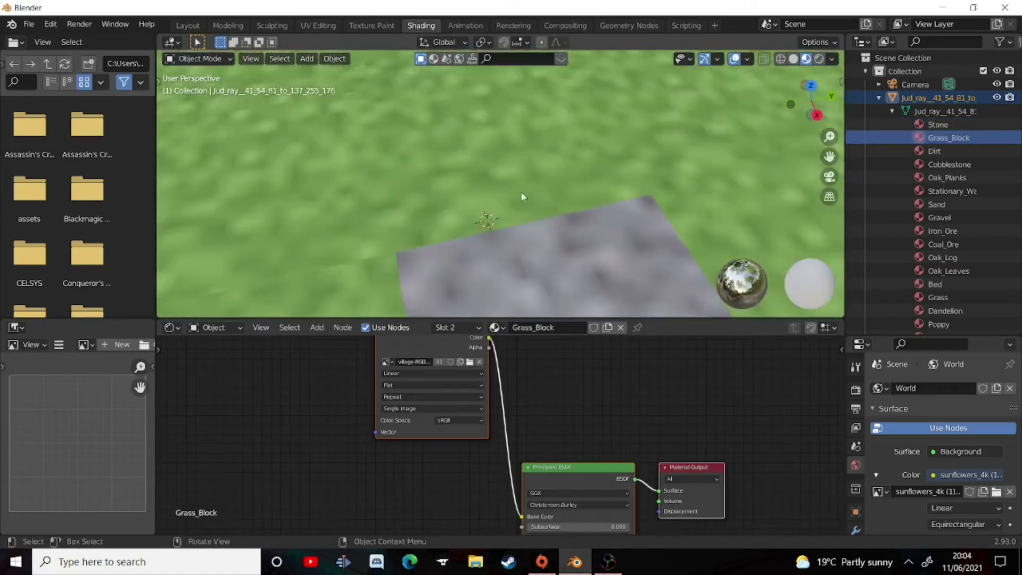
{"action": "left_click", "coordinate": [419, 375]}
{"action": "left_click", "coordinate": [414, 388]}
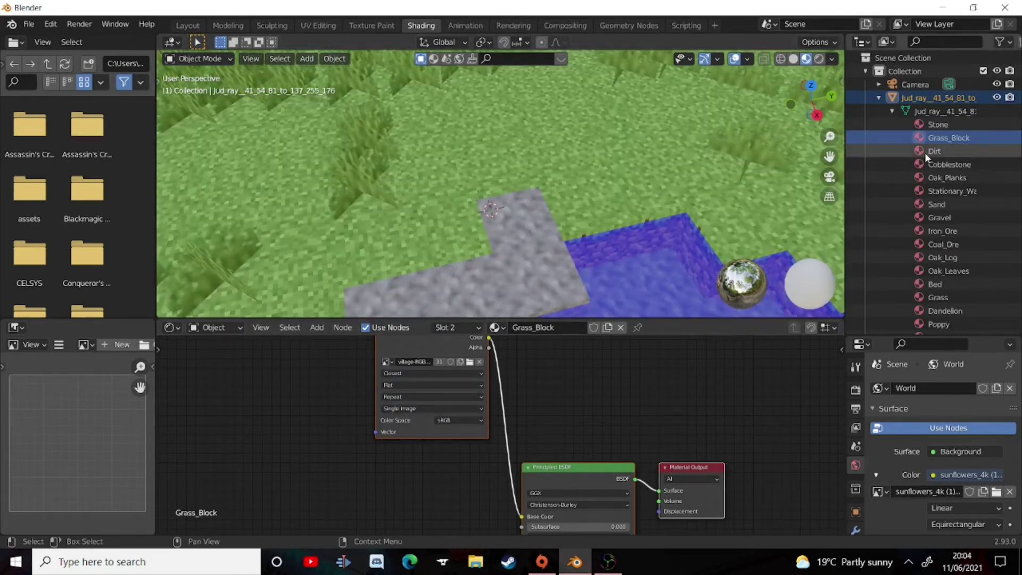
- Set the Dirt material's image texture interpolation to Closest
{"action": "left_click", "coordinate": [925, 153]}
{"action": "left_click", "coordinate": [410, 376]}
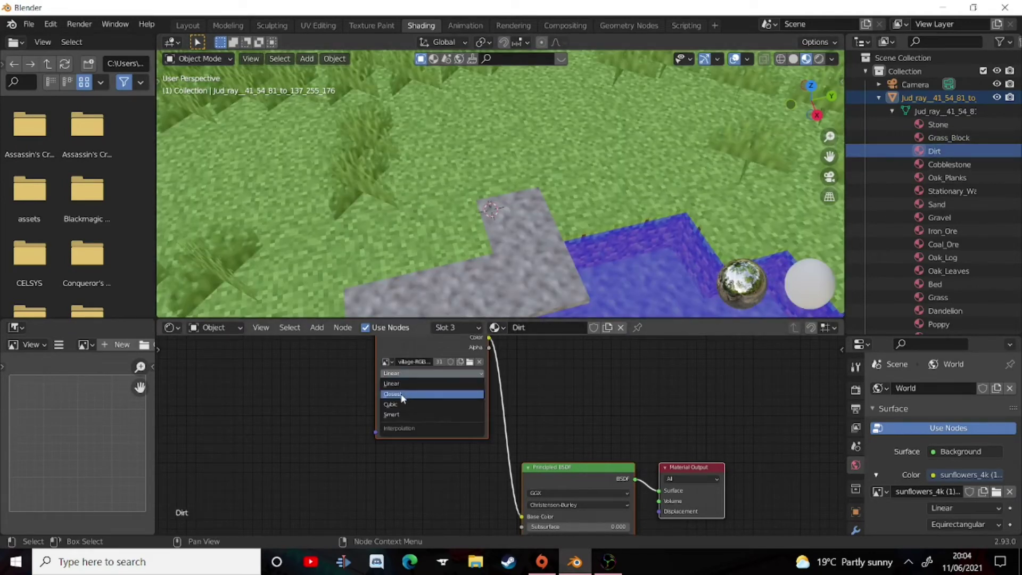
{"action": "left_click", "coordinate": [410, 390]}
- Select the Grass material and move its image texture node down beside the Principled BSDF node
{"action": "scroll", "coordinate": [906, 213], "scroll_direction": "down", "scroll_amount": 2}
{"action": "left_click", "coordinate": [937, 255]}
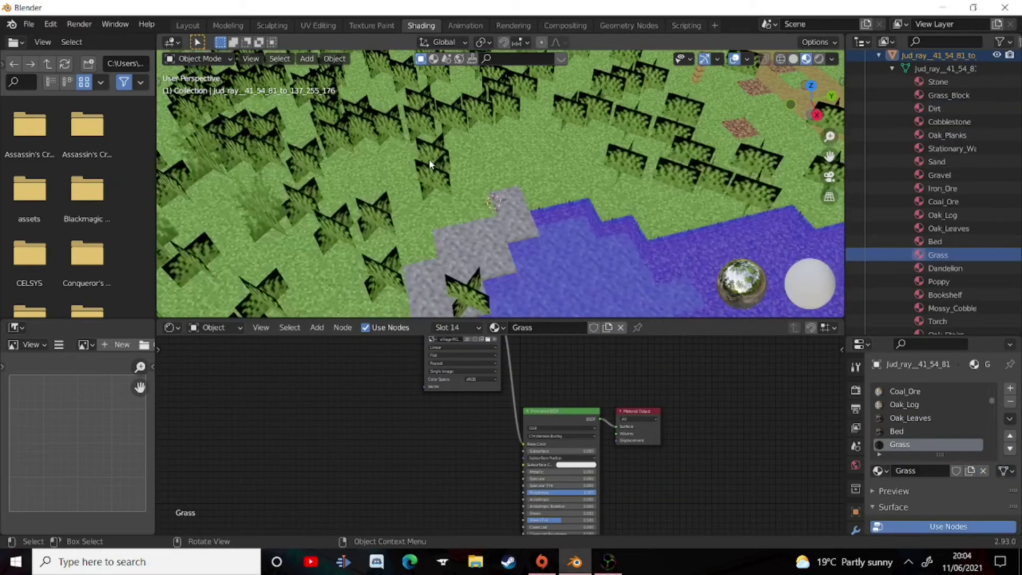
{"action": "middle_click_drag", "start_coordinate": [456, 161], "coordinate": [462, 281]}
{"action": "scroll", "coordinate": [462, 281], "scroll_direction": "down", "scroll_amount": 6}
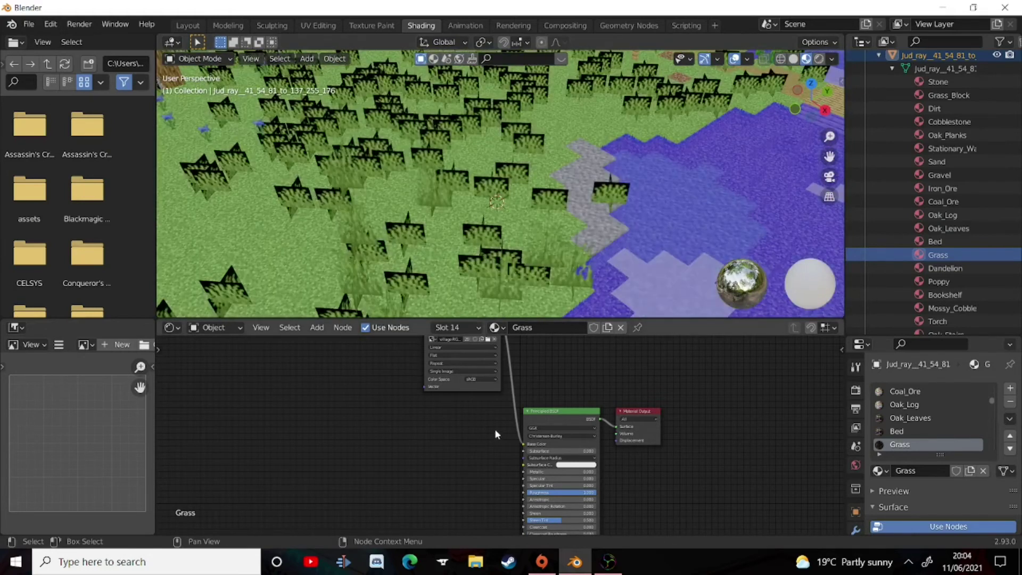
{"action": "scroll", "coordinate": [494, 429], "scroll_direction": "down", "scroll_amount": 3}
{"action": "left_click_drag", "start_coordinate": [467, 359], "coordinate": [447, 412]}
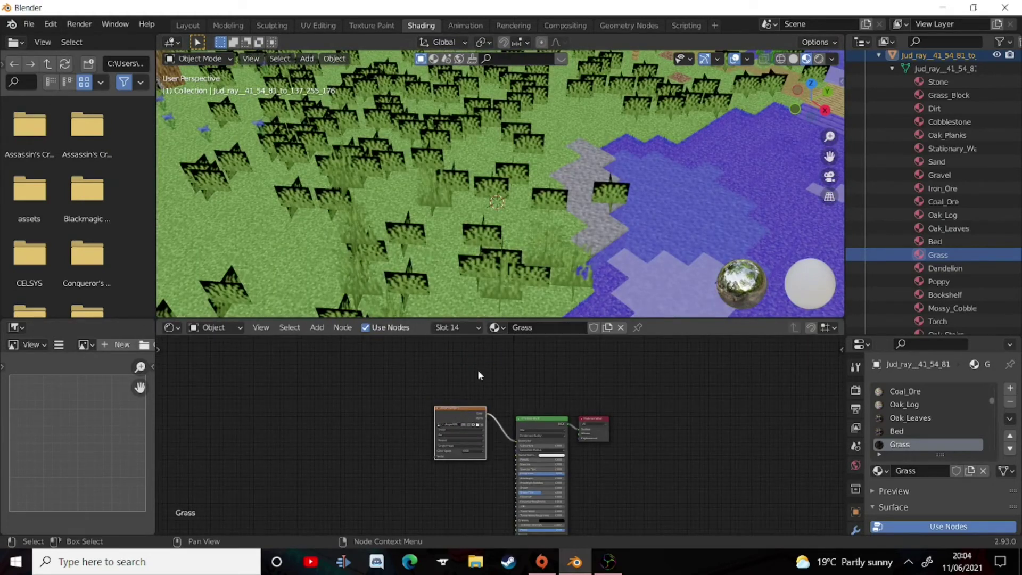
- Set the Grass material's village-RGBA.png texture interpolation to Closest
{"action": "scroll", "coordinate": [497, 182], "scroll_direction": "up", "scroll_amount": 6}
{"action": "scroll", "coordinate": [468, 372], "scroll_direction": "up", "scroll_amount": 6}
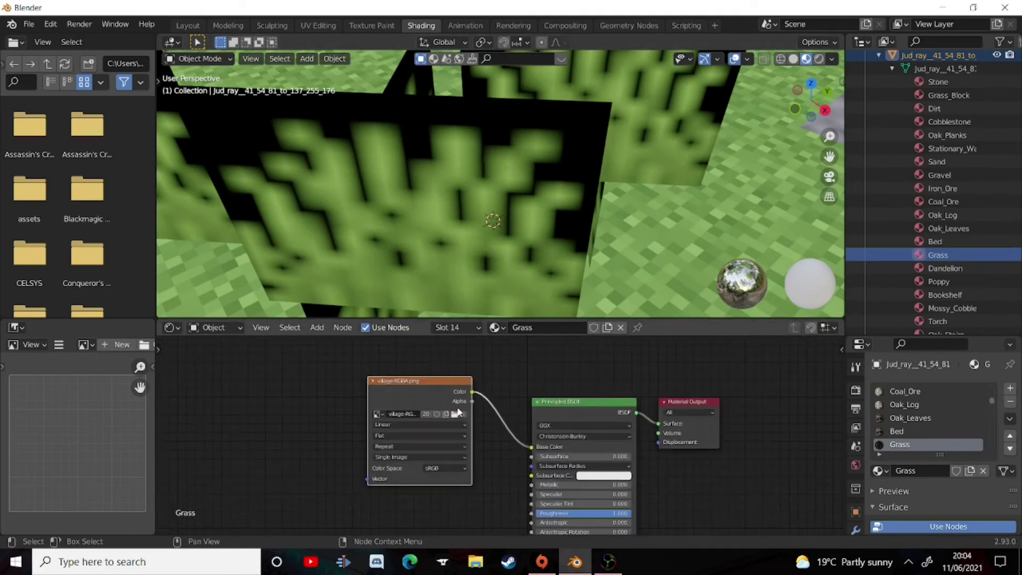
{"action": "left_click", "coordinate": [388, 417]}
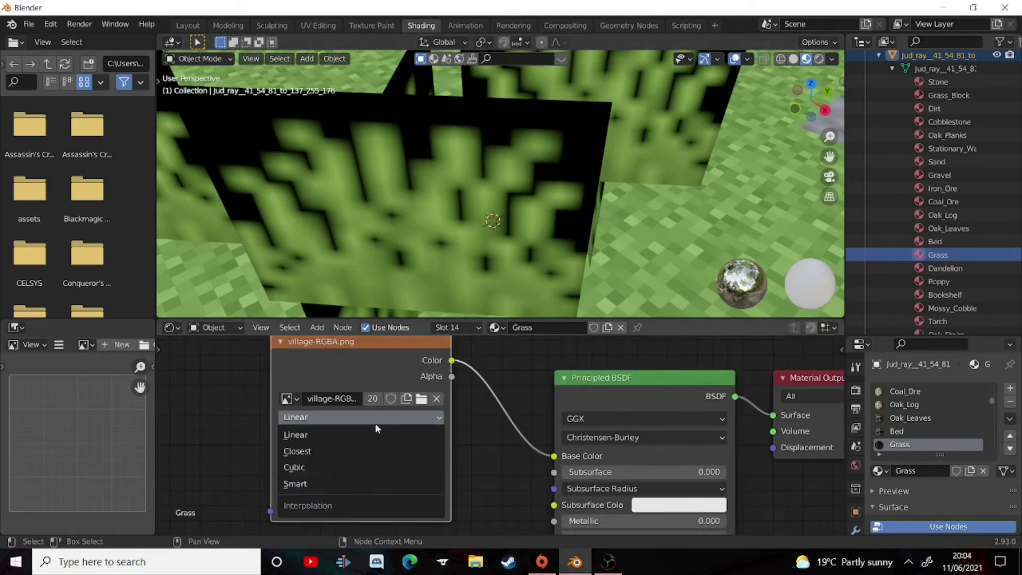
{"action": "left_click", "coordinate": [314, 450]}
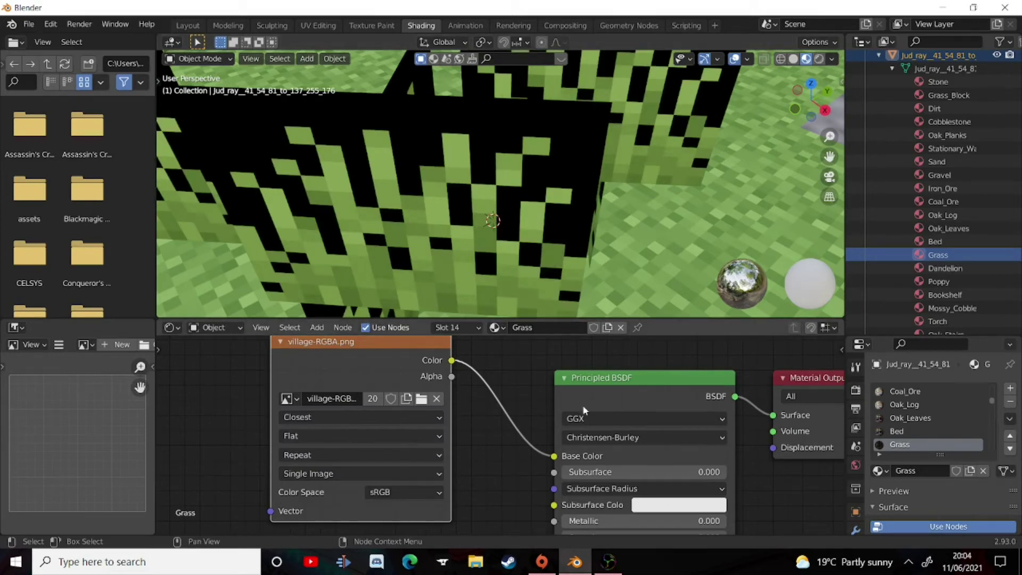
{"action": "scroll", "coordinate": [582, 405], "scroll_direction": "down", "scroll_amount": 5}
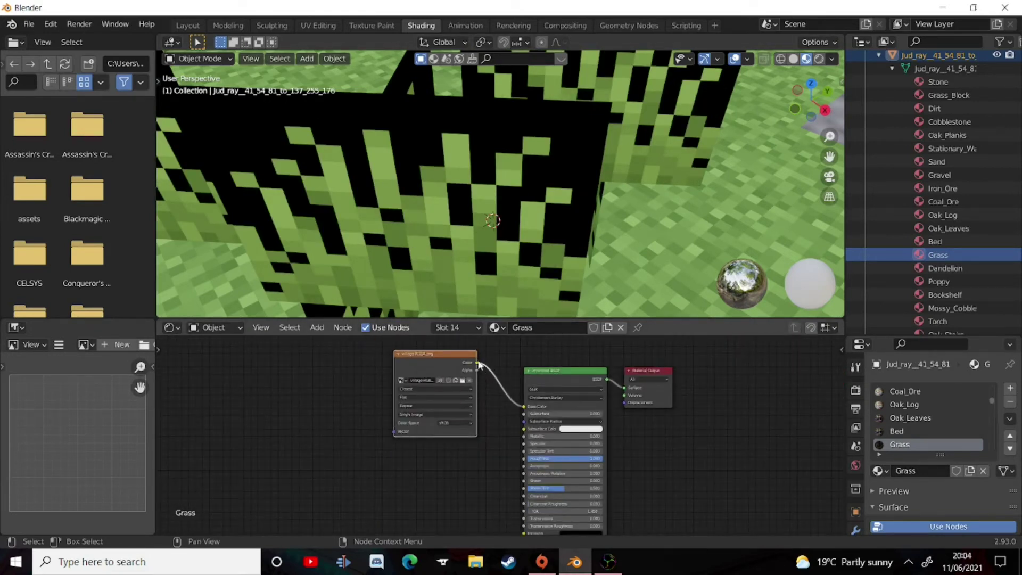
- Link the Grass image texture's Color output to the Principled BSDF's Alpha input
{"action": "left_click_drag", "start_coordinate": [482, 459], "coordinate": [497, 506]}
{"action": "scroll", "coordinate": [496, 485], "scroll_direction": "down", "scroll_amount": 3}
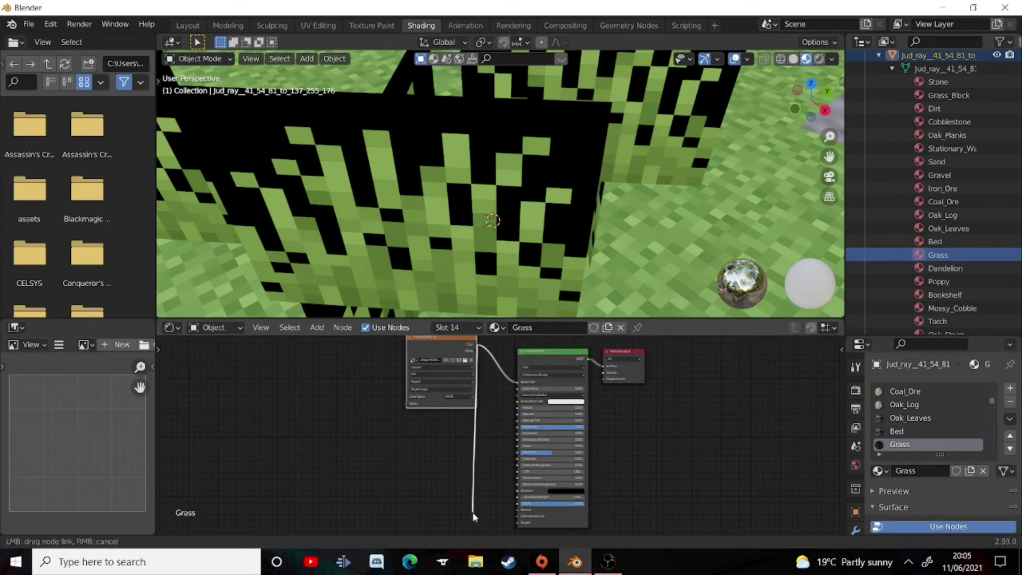
{"action": "left_click_drag", "start_coordinate": [487, 513], "coordinate": [515, 502]}
- Add a ColorRamp node on the link between the image texture's Color output and the Principled BSDF's Alpha input
{"action": "key", "text": "shift+a"}
{"action": "type", "text": "c"}
{"action": "left_click", "coordinate": [365, 423]}
{"action": "left_click", "coordinate": [509, 473]}
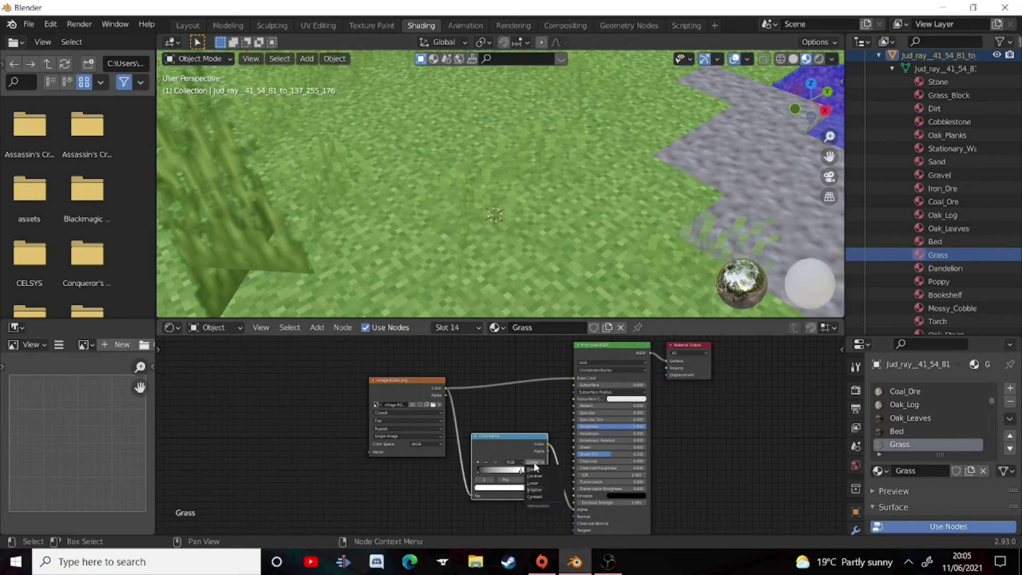
- Set the ColorRamp's interpolation to Constant and move its white stop to position 0.105
{"action": "left_click", "coordinate": [537, 497]}
{"action": "scroll", "coordinate": [536, 503], "scroll_direction": "up", "scroll_amount": 2}
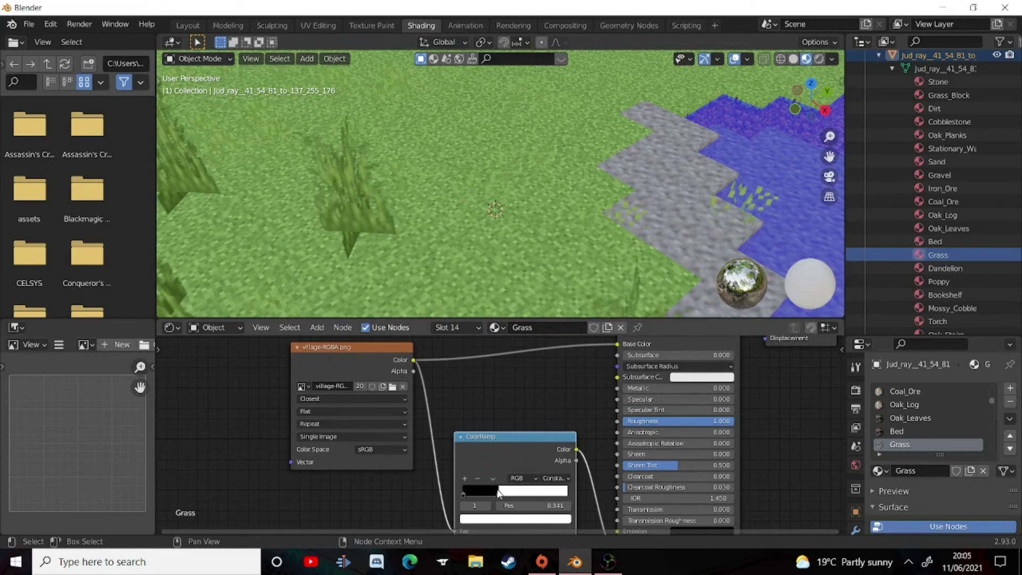
{"action": "mouse_move", "coordinate": [486, 491]}
{"action": "left_mouse_down"}
{"action": "mouse_move", "coordinate": [476, 490]}
{"action": "mouse_move", "coordinate": [500, 490]}
{"action": "mouse_move", "coordinate": [474, 489]}
{"action": "left_mouse_up"}
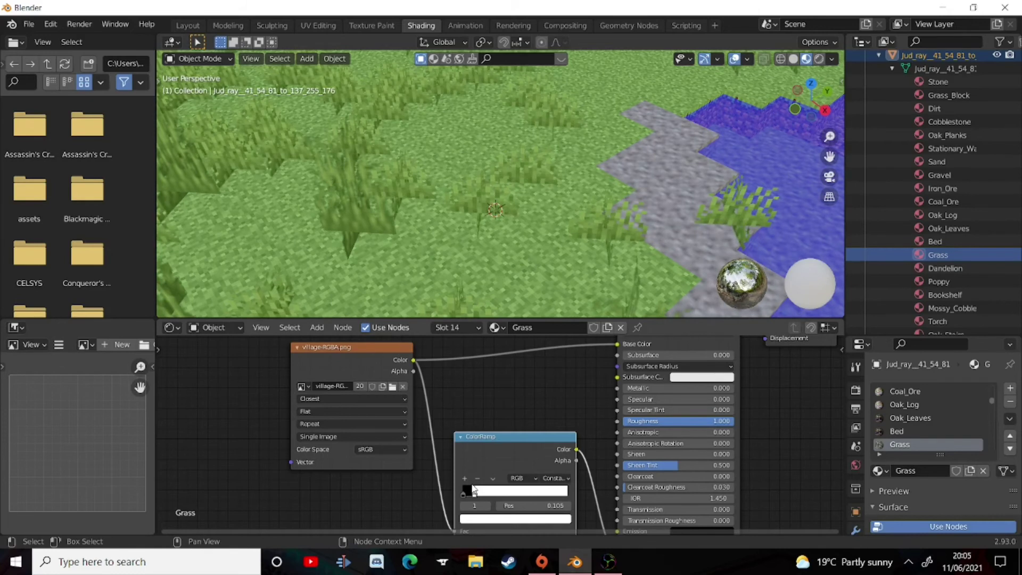
- Examine the cutout transparency of the grass plants up close and across the village terrain
{"action": "scroll", "coordinate": [520, 159], "scroll_direction": "up", "scroll_amount": 4}
{"action": "scroll", "coordinate": [509, 175], "scroll_direction": "down", "scroll_amount": 8}
{"action": "scroll", "coordinate": [512, 181], "scroll_direction": "down", "scroll_amount": 5}
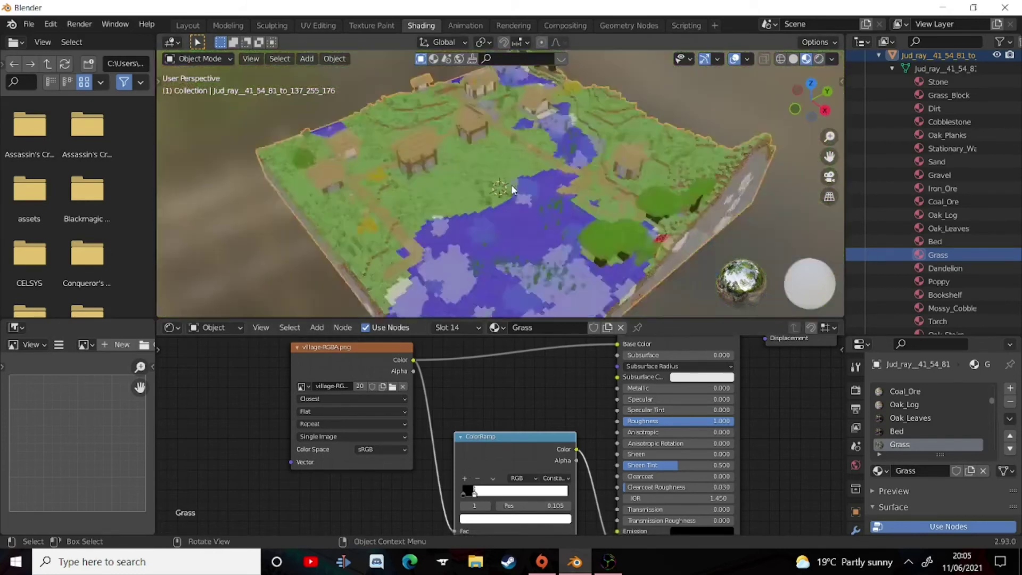
{"action": "scroll", "coordinate": [513, 184], "scroll_direction": "up", "scroll_amount": 5}
{"action": "scroll", "coordinate": [513, 190], "scroll_direction": "down", "scroll_amount": 5}
{"action": "scroll", "coordinate": [514, 199], "scroll_direction": "up", "scroll_amount": 5}
{"action": "scroll", "coordinate": [516, 204], "scroll_direction": "up", "scroll_amount": 5}
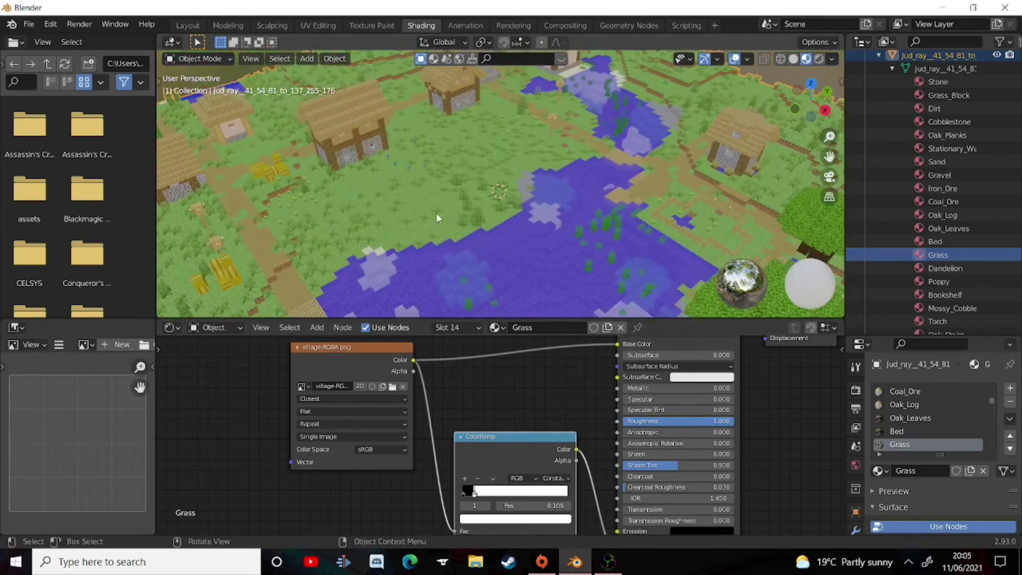
{"action": "scroll", "coordinate": [441, 283], "scroll_direction": "down", "scroll_amount": 3}
{"action": "scroll", "coordinate": [426, 238], "scroll_direction": "up", "scroll_amount": 4}
{"action": "scroll", "coordinate": [587, 229], "scroll_direction": "up", "scroll_amount": 4}
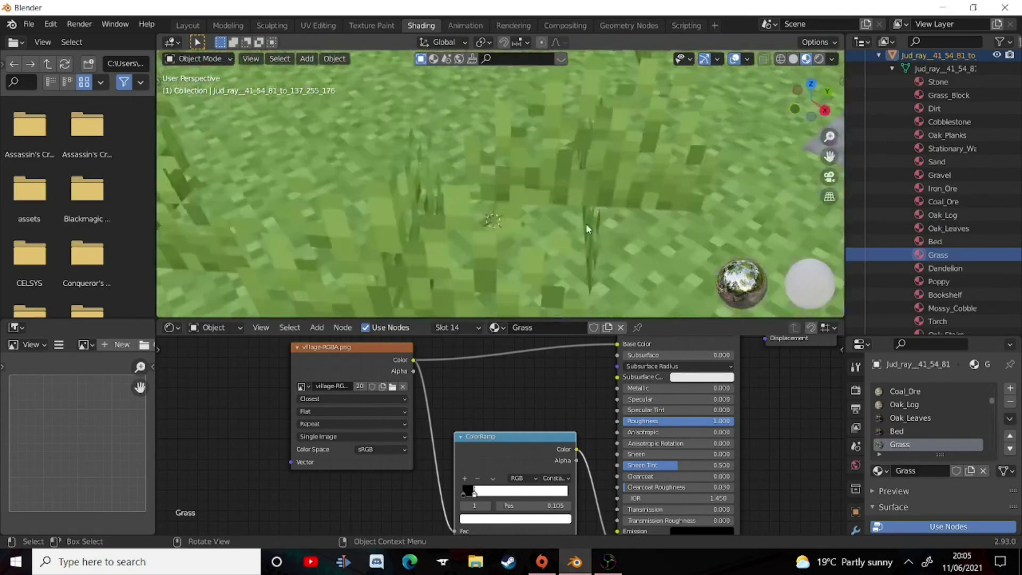
- Move the ColorRamp node up between the image texture and Principled BSDF nodes
{"action": "scroll", "coordinate": [439, 418], "scroll_direction": "down", "scroll_amount": 2}
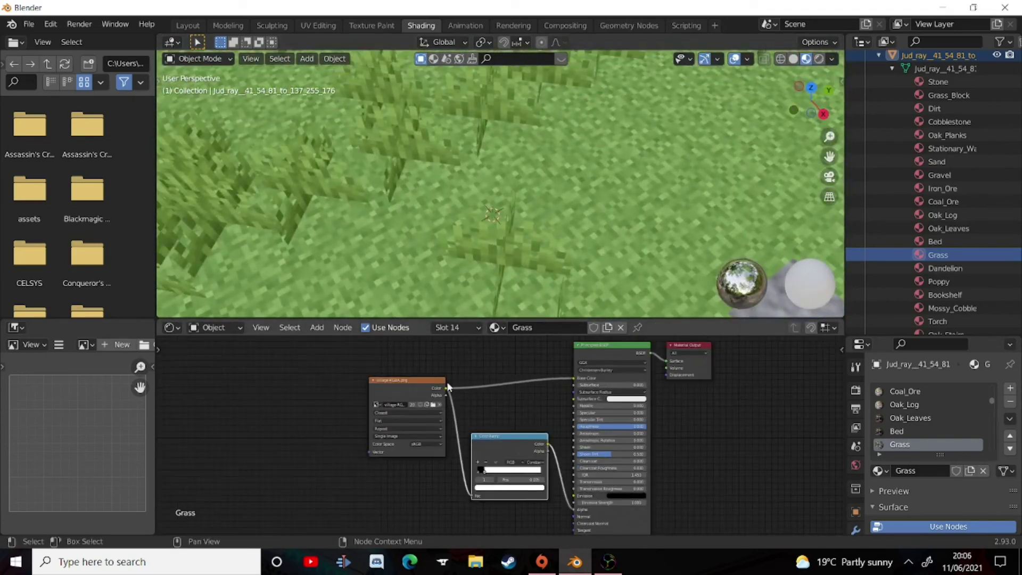
{"action": "left_click_drag", "start_coordinate": [509, 438], "coordinate": [502, 409]}
- Check the grass near the water and look through the world object's full list of materials
{"action": "scroll", "coordinate": [509, 247], "scroll_direction": "down", "scroll_amount": 2}
{"action": "scroll", "coordinate": [501, 218], "scroll_direction": "down", "scroll_amount": 4}
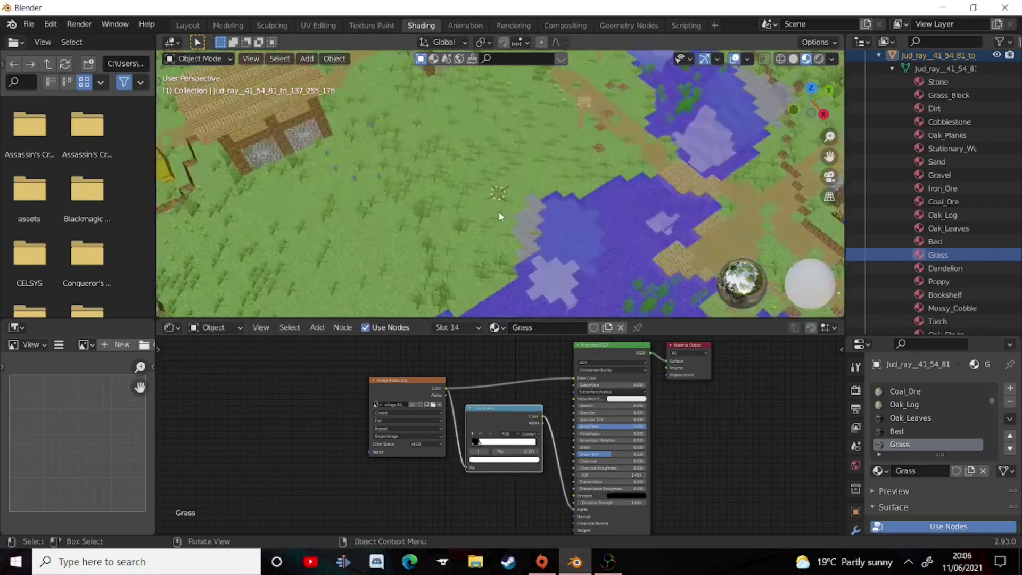
{"action": "scroll", "coordinate": [499, 211], "scroll_direction": "up", "scroll_amount": 3}
{"action": "scroll", "coordinate": [897, 193], "scroll_direction": "down", "scroll_amount": 10}
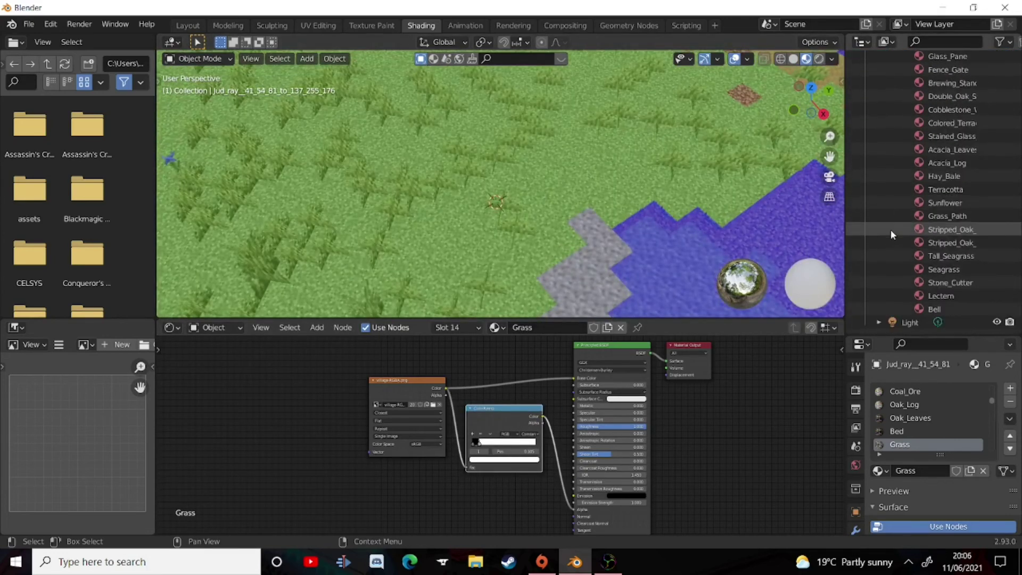
{"action": "scroll", "coordinate": [891, 229], "scroll_direction": "up", "scroll_amount": 12}
{"action": "scroll", "coordinate": [890, 255], "scroll_direction": "down", "scroll_amount": 3}
{"action": "scroll", "coordinate": [890, 255], "scroll_direction": "up", "scroll_amount": 4}
{"action": "scroll", "coordinate": [890, 254], "scroll_direction": "down", "scroll_amount": 2}
- Inspect the imported village world from several sides, both close to the buildings and as a whole
{"action": "scroll", "coordinate": [559, 171], "scroll_direction": "down", "scroll_amount": 3}
{"action": "middle_click_drag", "start_coordinate": [559, 171], "coordinate": [417, 130]}
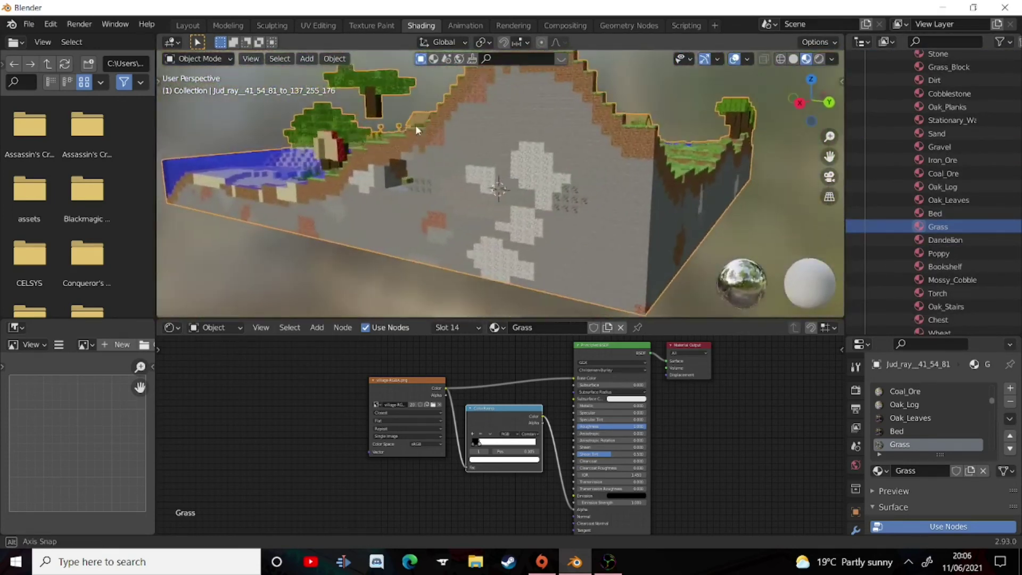
{"action": "scroll", "coordinate": [376, 165], "scroll_direction": "up", "scroll_amount": 2}
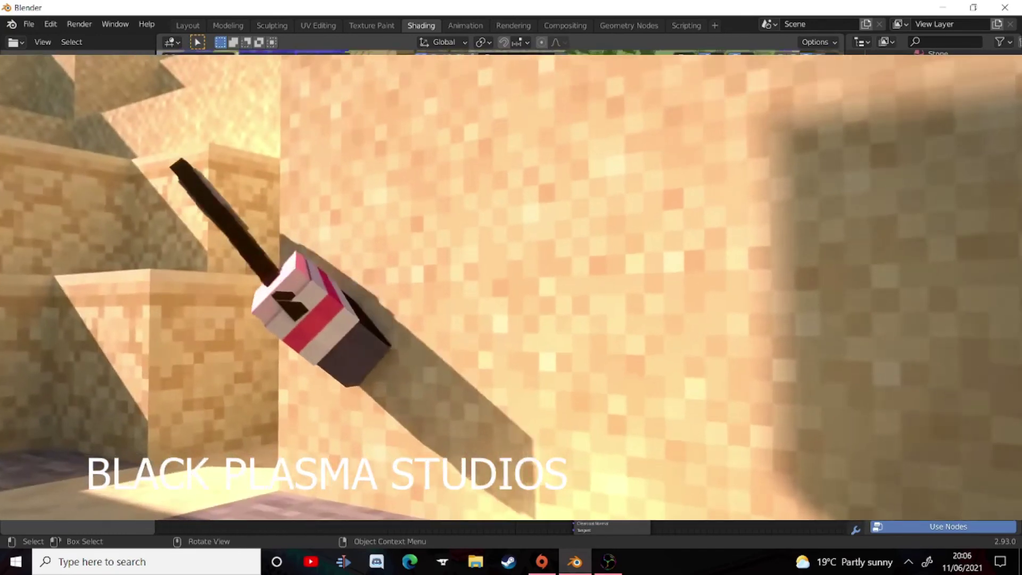
{"action": "middle_click_drag", "start_coordinate": [512, 213], "coordinate": [917, 119]}
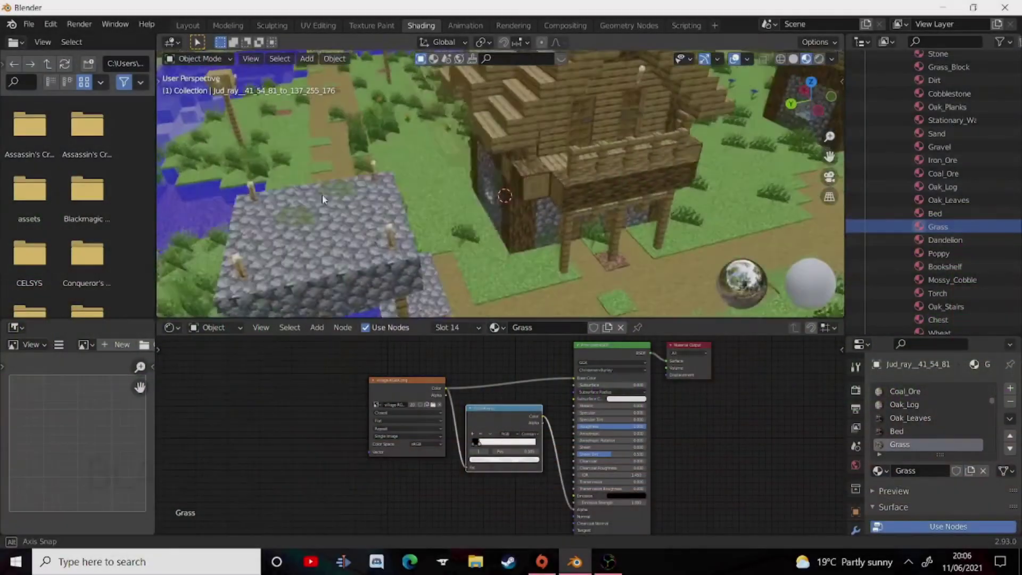
{"action": "middle_click_drag", "start_coordinate": [322, 194], "coordinate": [647, 161]}
{"action": "scroll", "coordinate": [331, 187], "scroll_direction": "up", "scroll_amount": 3}
{"action": "scroll", "coordinate": [334, 169], "scroll_direction": "down", "scroll_amount": 3}
{"action": "scroll", "coordinate": [331, 174], "scroll_direction": "up", "scroll_amount": 5}
{"action": "scroll", "coordinate": [647, 161], "scroll_direction": "down", "scroll_amount": 6}
{"action": "scroll", "coordinate": [648, 161], "scroll_direction": "down", "scroll_amount": 4}
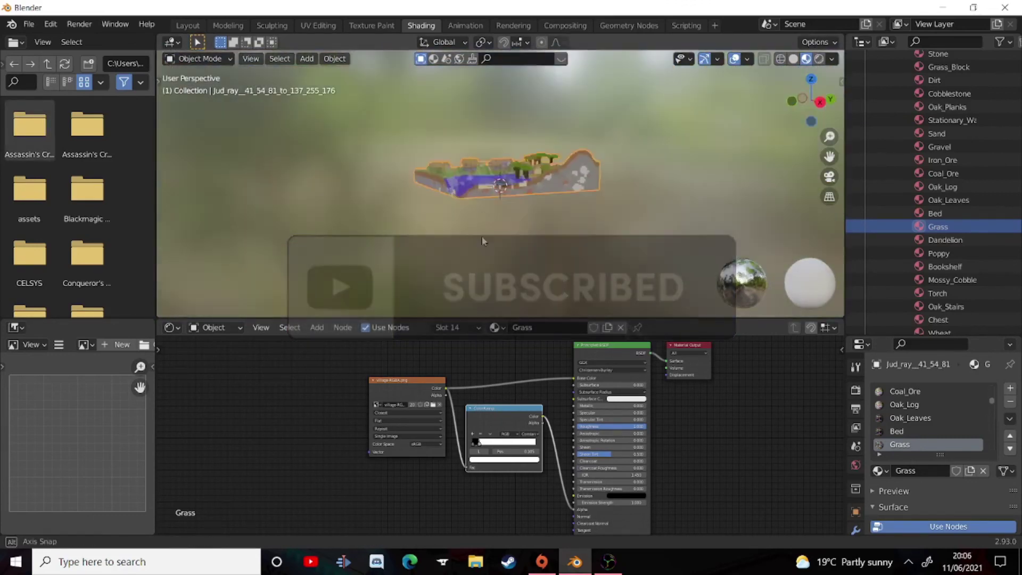